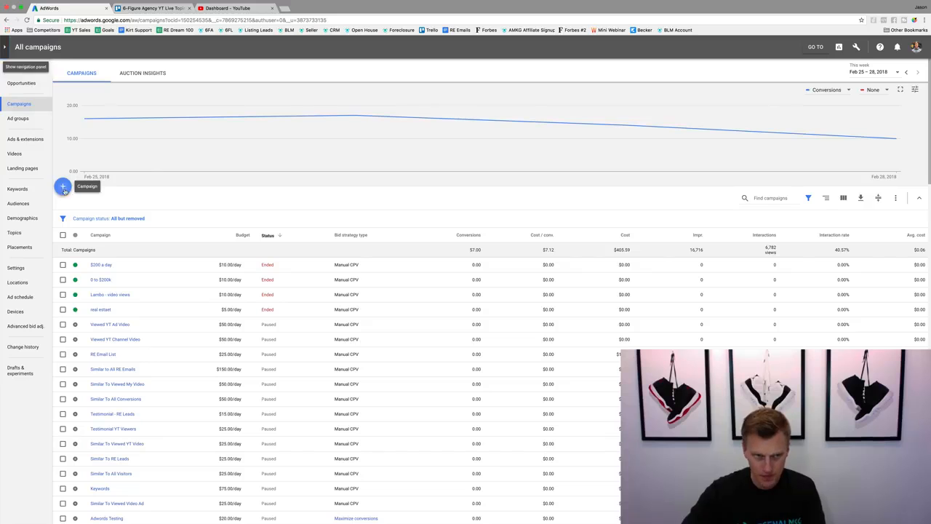
Create a new Video campaign with the Product and brand consideration goal and the Standard consideration subtype.
click(62, 187)
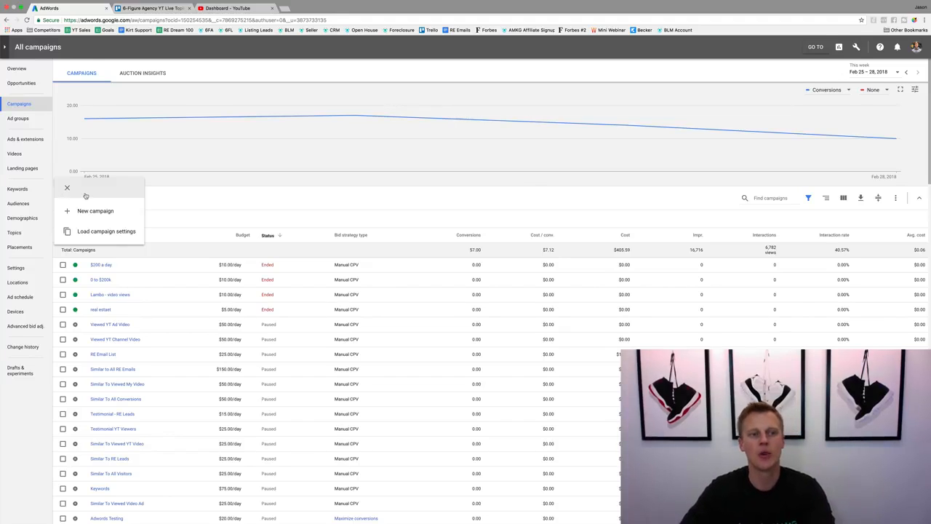
click(91, 210)
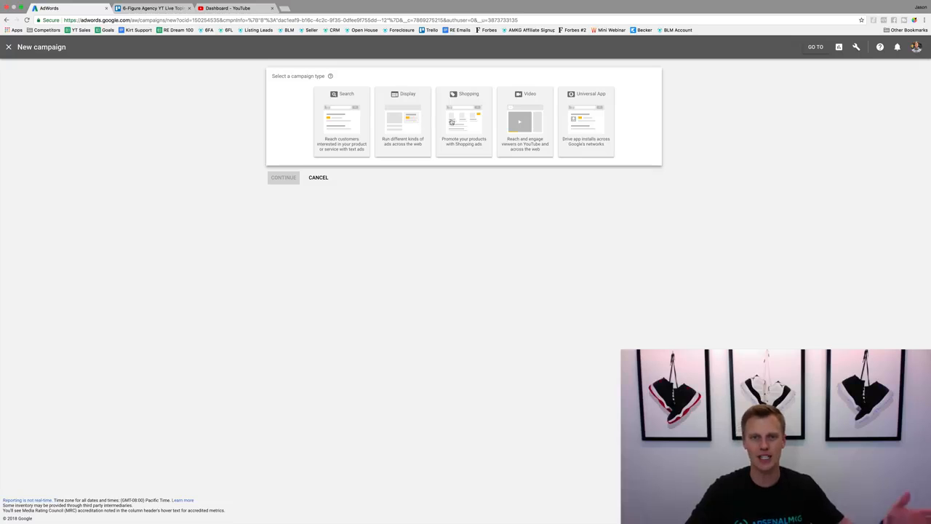
click(521, 106)
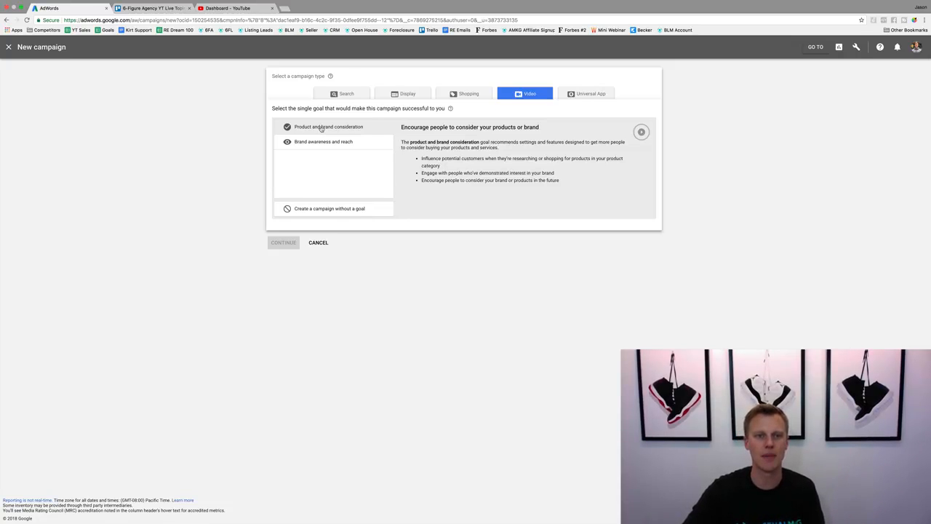
click(322, 128)
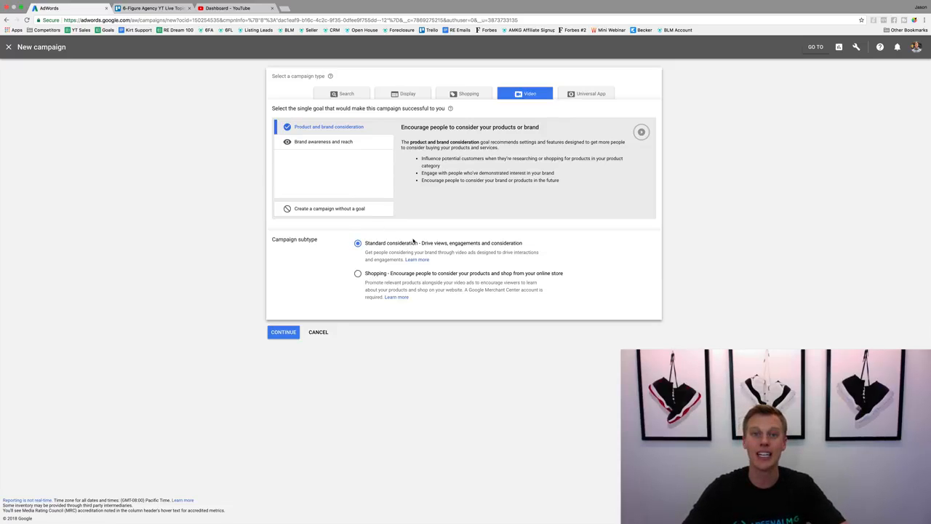
click(283, 331)
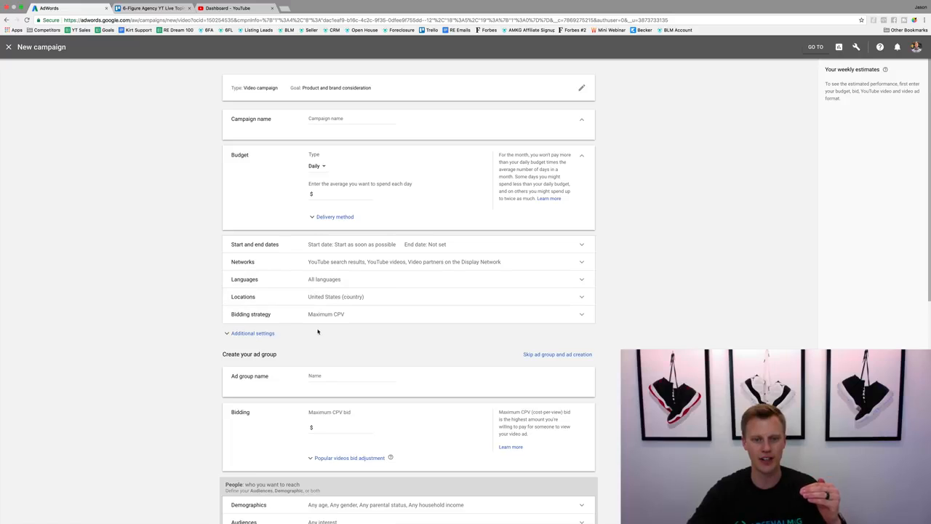
Show the additional campaign settings and name the campaign Test Campaign.
click(260, 334)
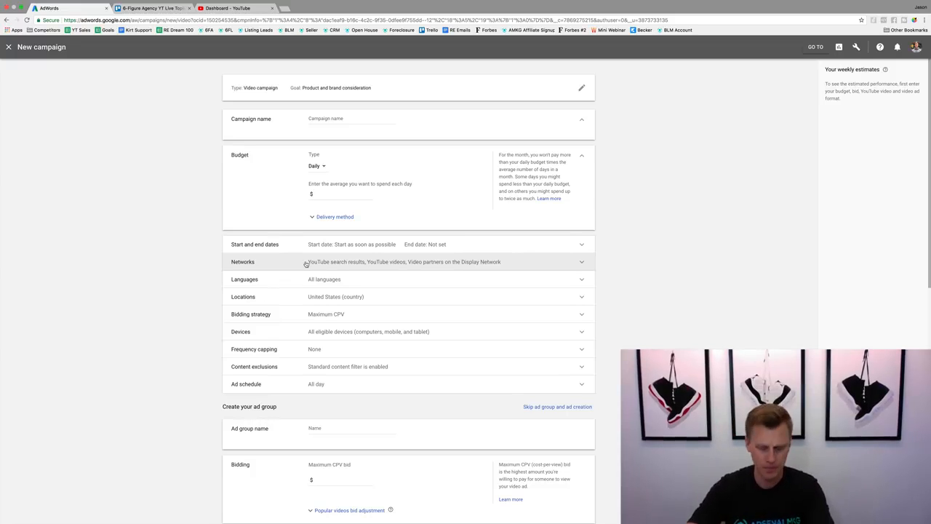
click(330, 124)
text(Te)
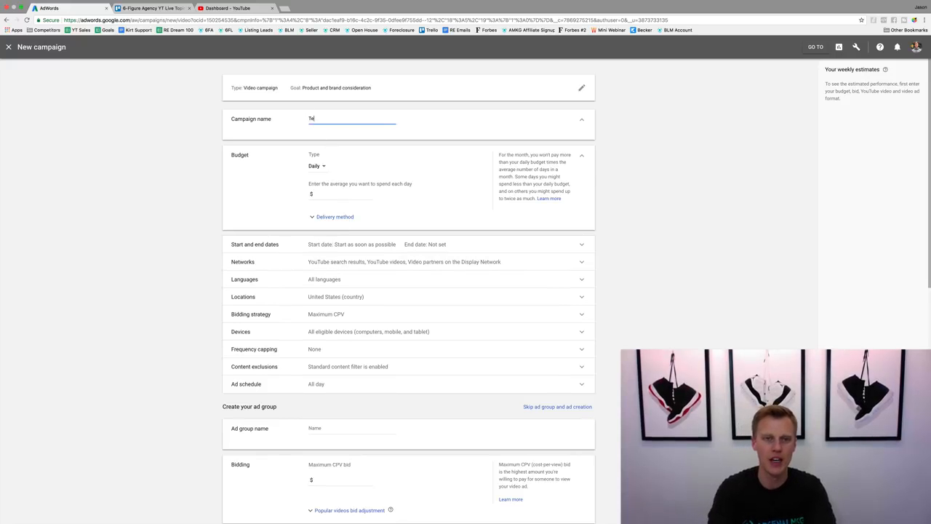
text(st Campaign)
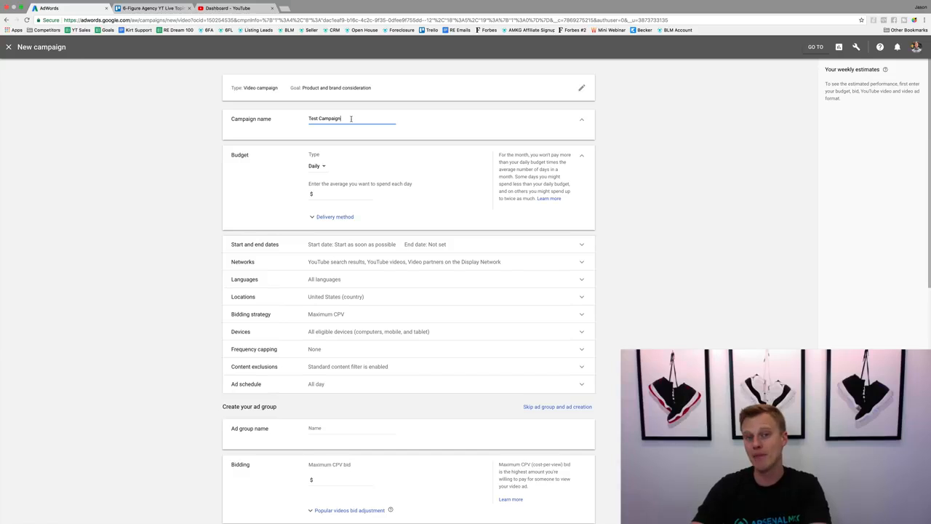
Set the campaign budget to $20.00 with the Daily budget type.
click(330, 194)
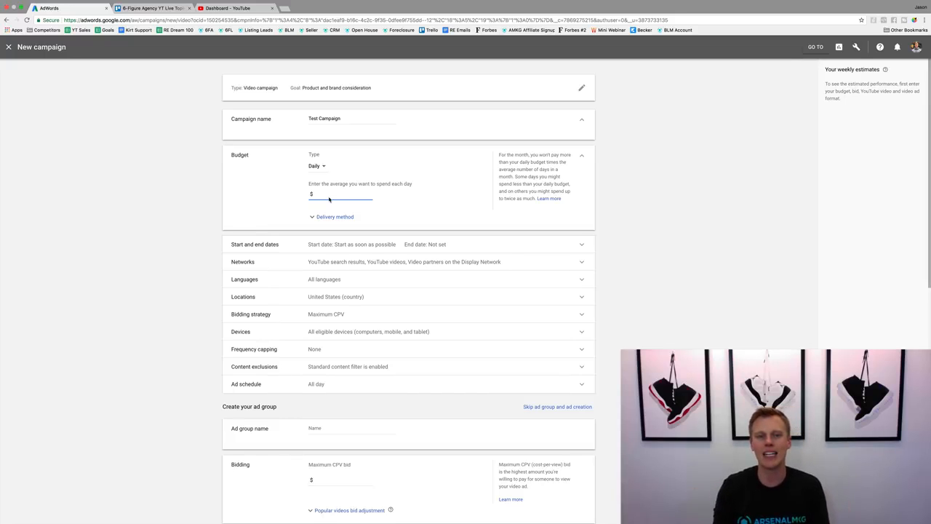
text(20.00)
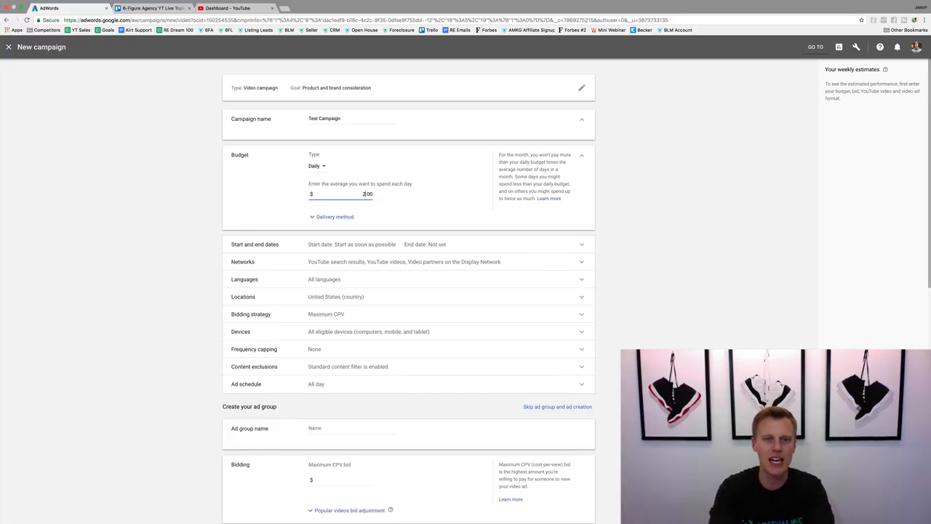
click(445, 201)
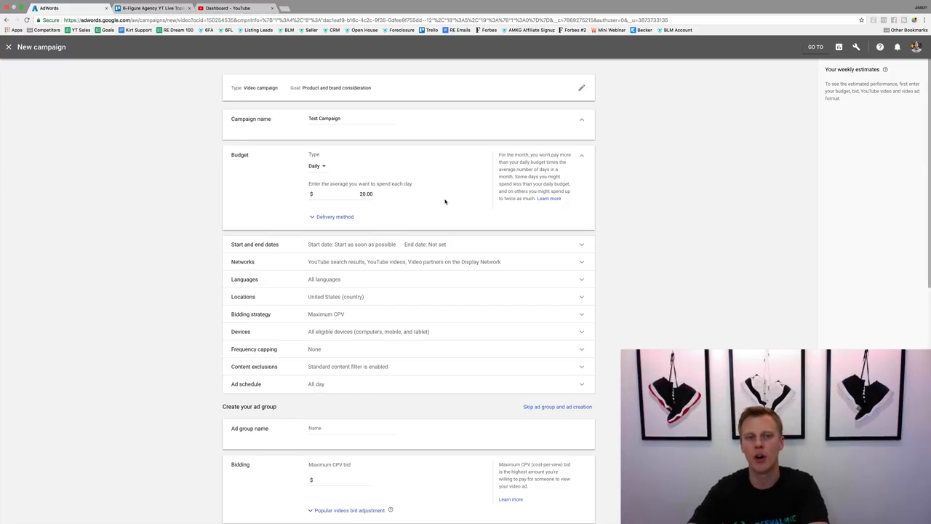
click(319, 167)
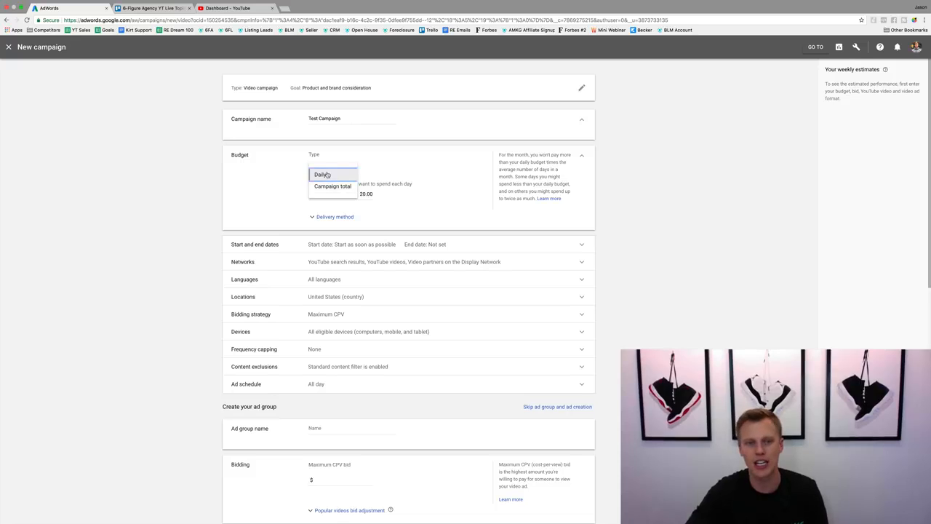
click(320, 174)
Try the Accelerated delivery method for the budget, and return it to Standard.
click(331, 218)
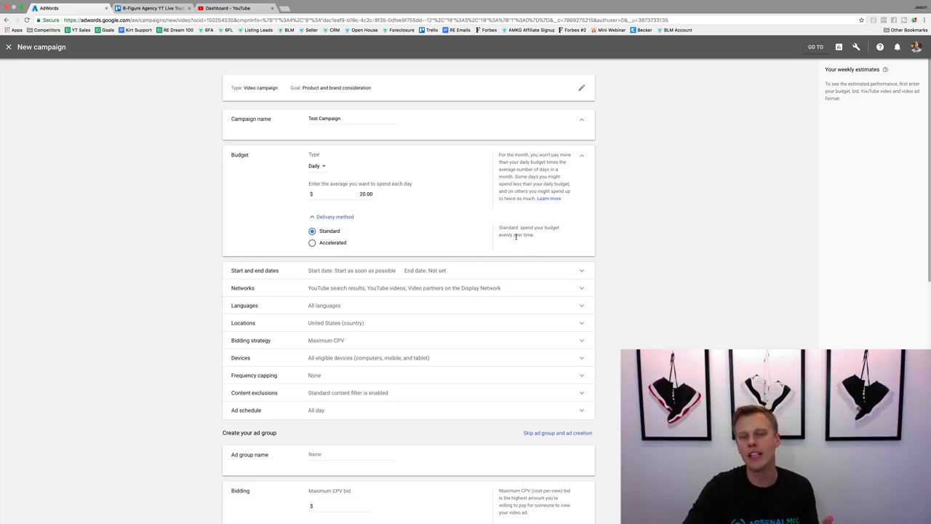
click(312, 243)
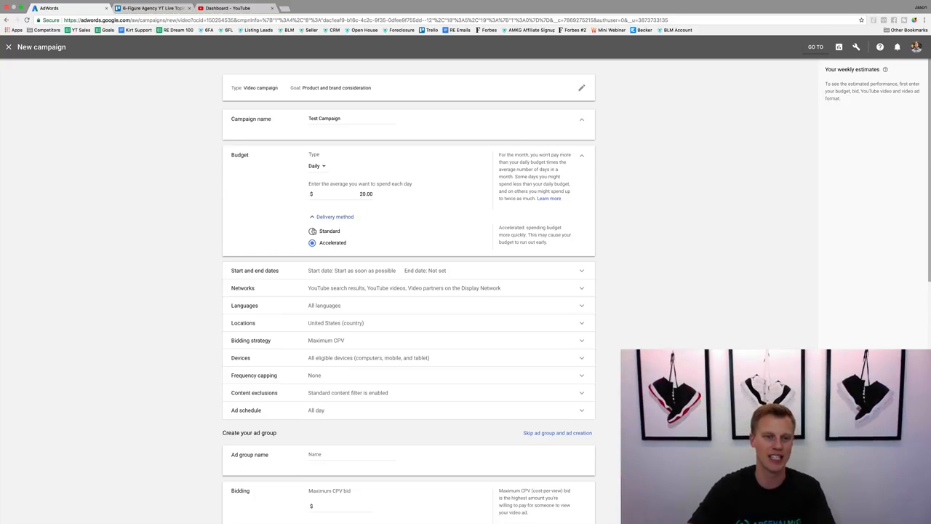
click(312, 230)
Try choosing a custom start date, and return to starting as soon as ads are approved.
click(325, 270)
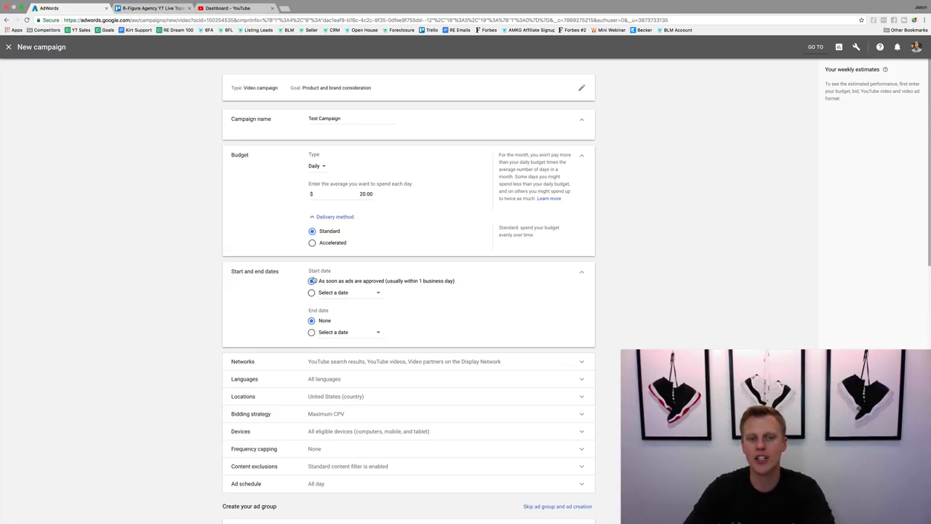
click(354, 293)
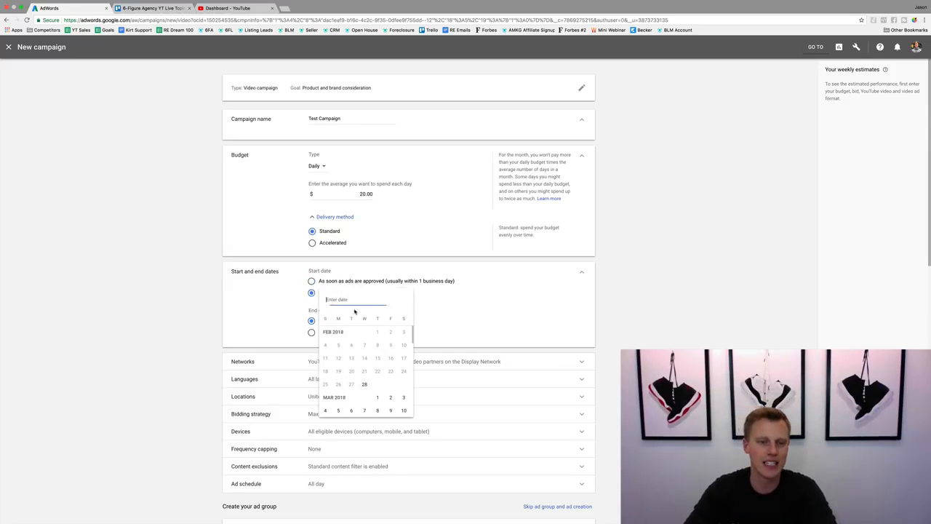
click(427, 322)
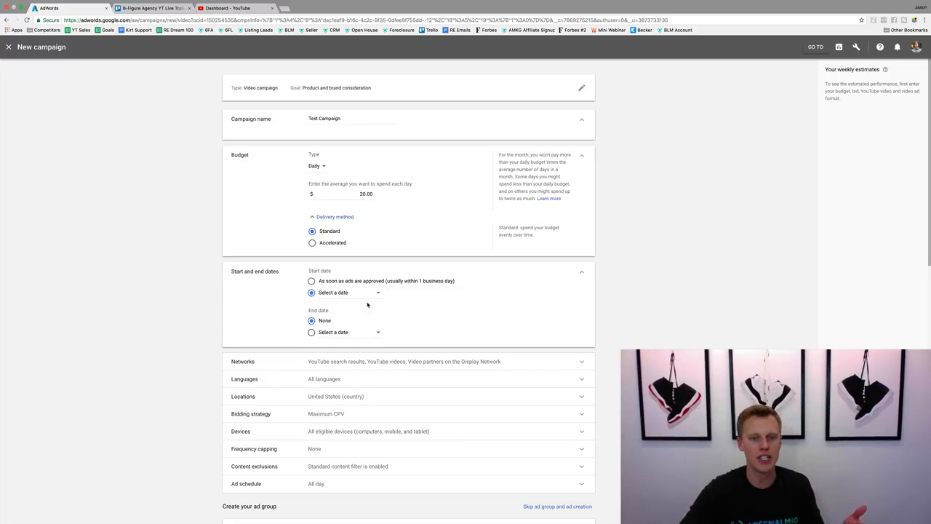
click(310, 281)
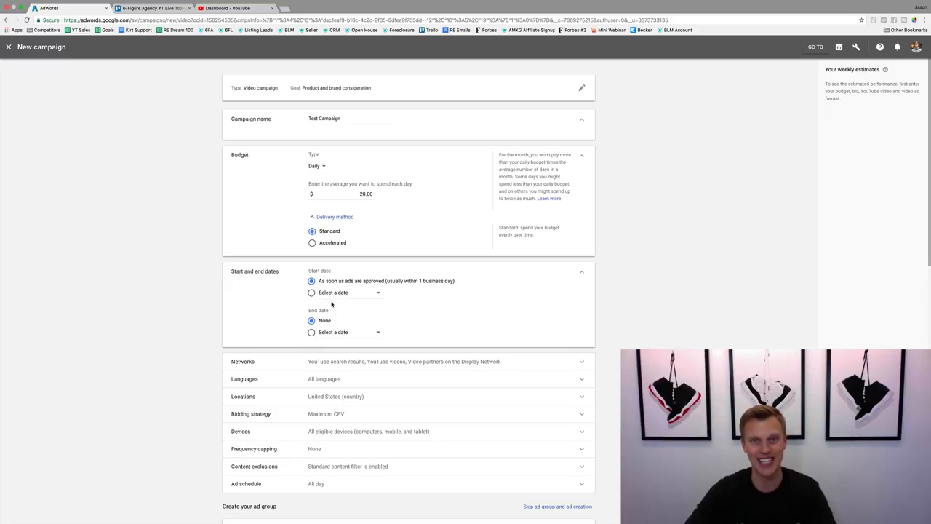
Exclude video partners on the Display Network from the campaign's networks, keeping YouTube search results and YouTube videos.
click(337, 361)
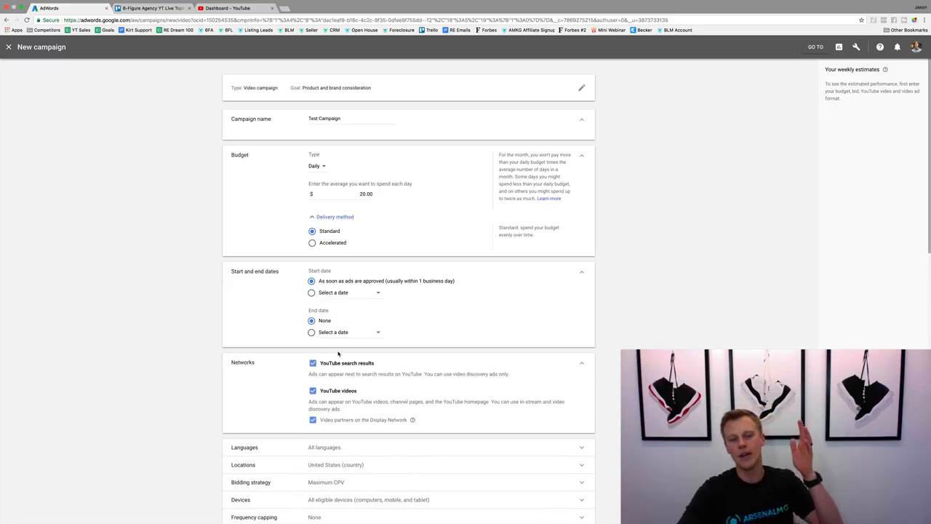
click(312, 363)
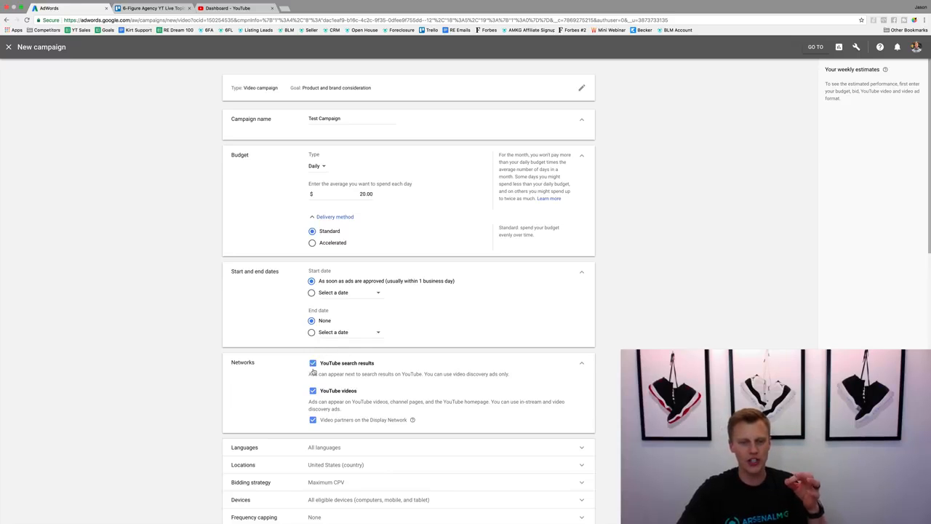
click(313, 420)
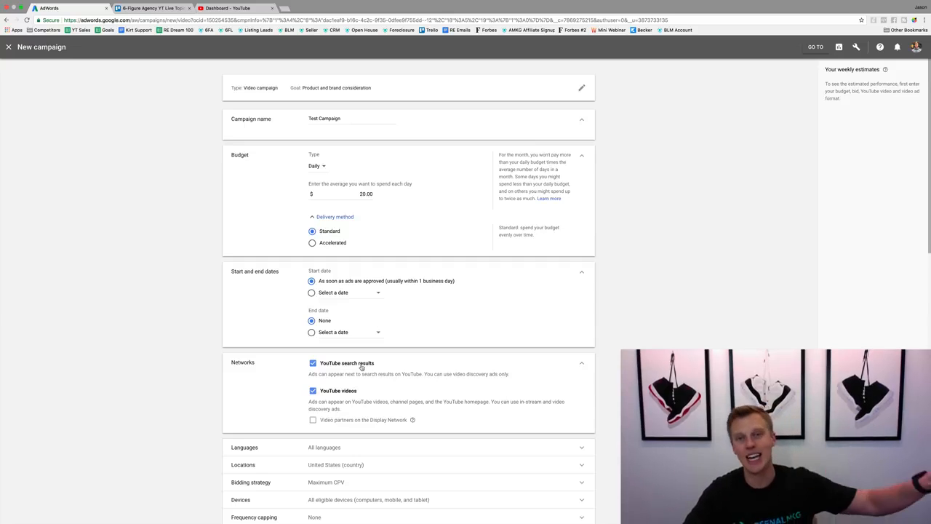
Restrict the campaign's targeted languages to English.
scroll(360, 420, down, 3)
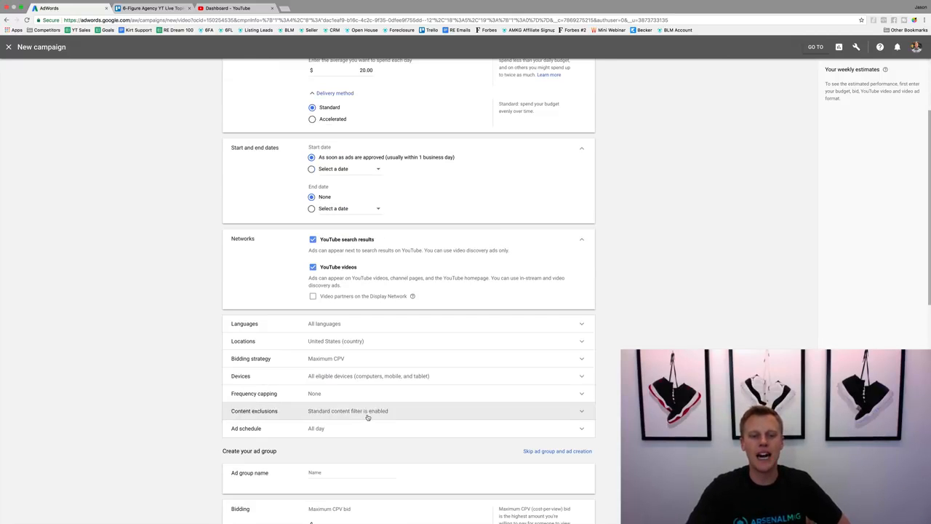
click(349, 324)
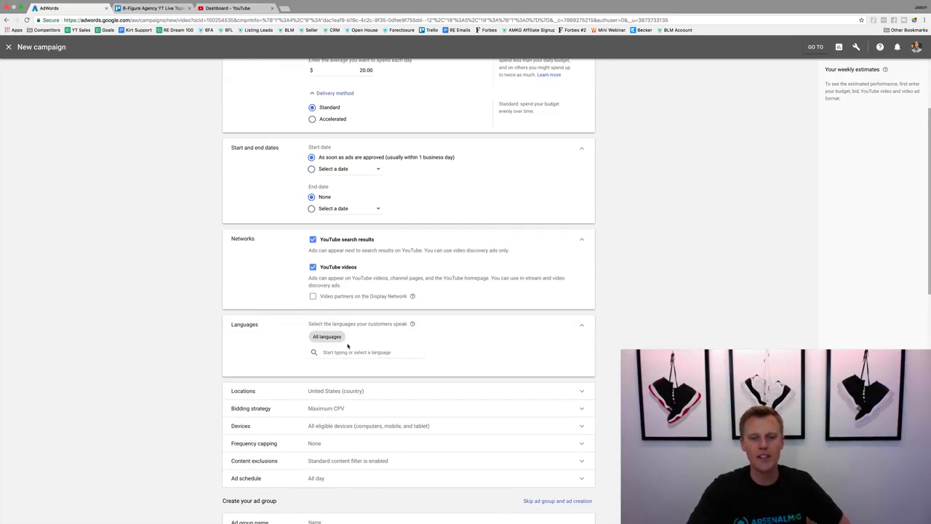
click(349, 351)
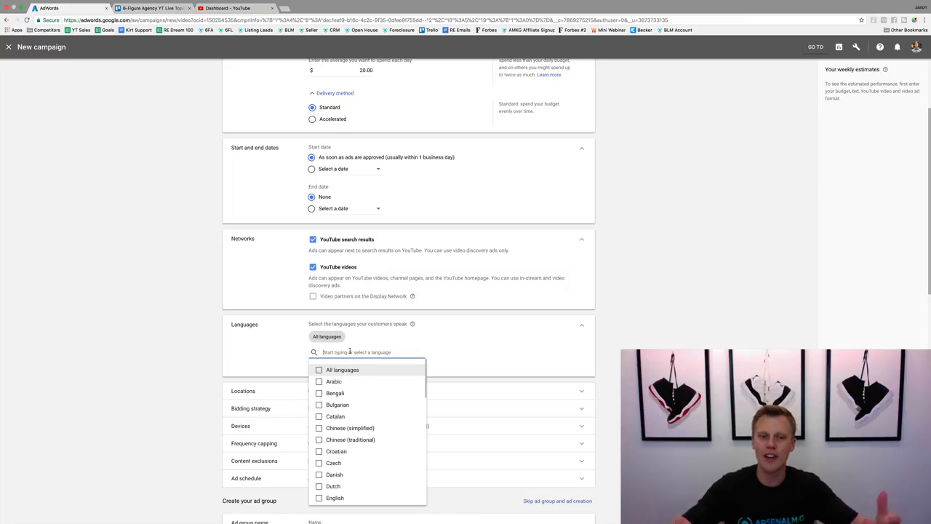
text(eng)
click(409, 371)
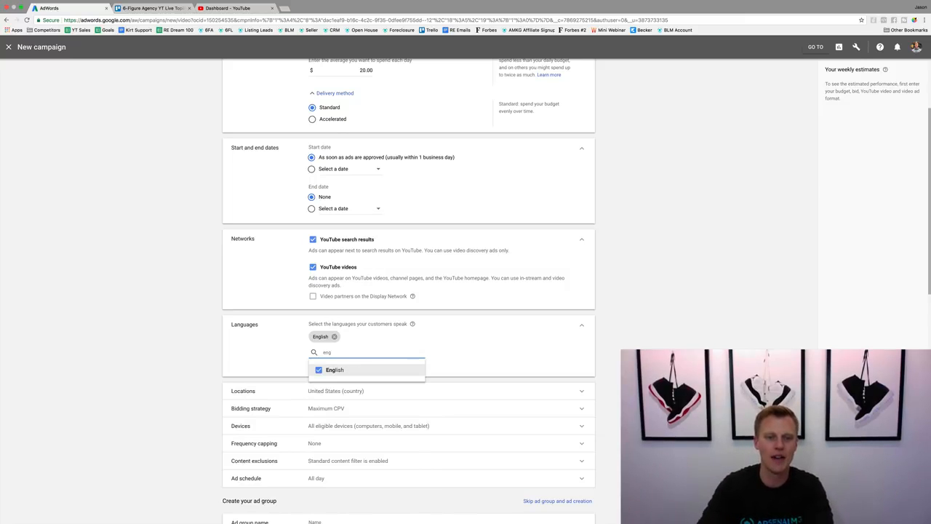
click(505, 347)
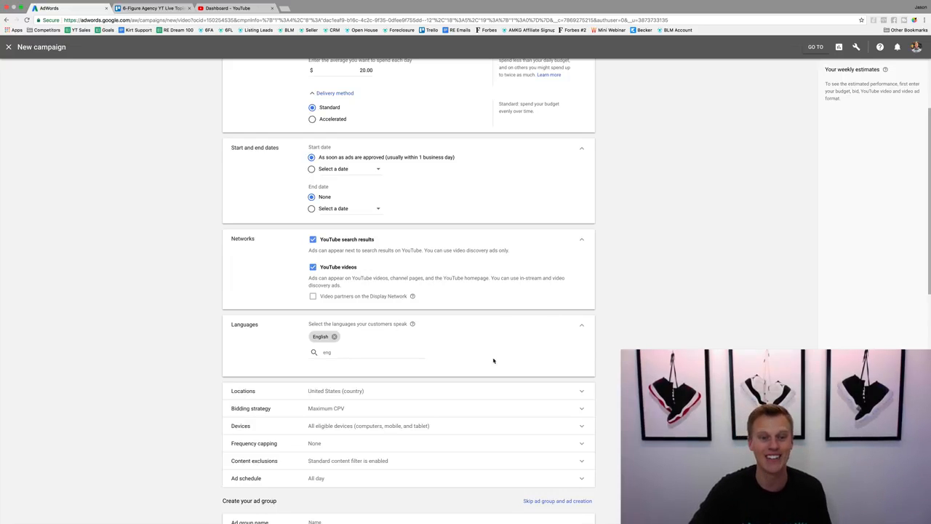
Review the campaign's location targeting, bidding strategy and device options.
click(356, 396)
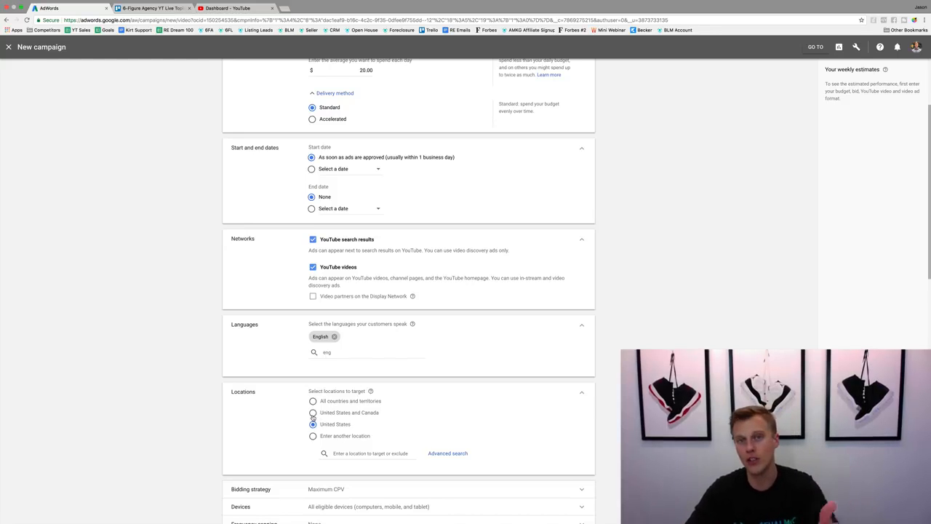
scroll(312, 416, down, 3)
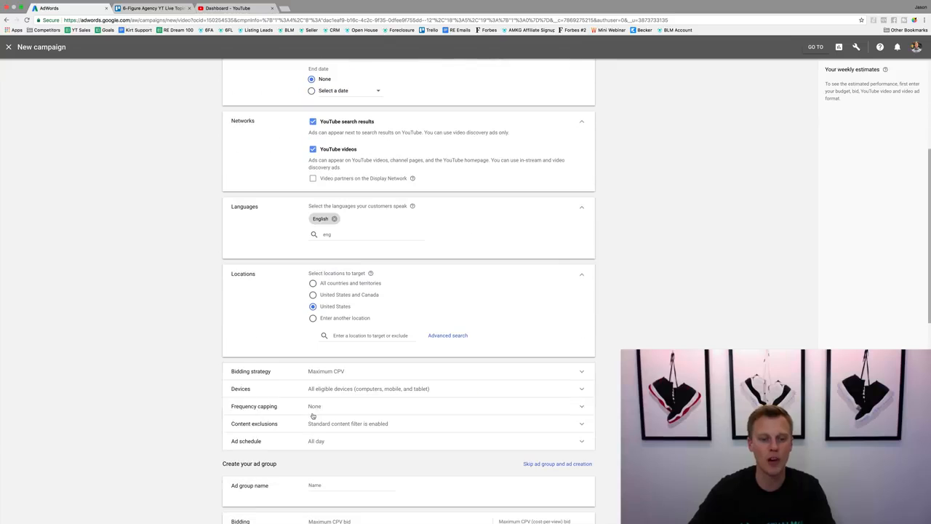
click(314, 378)
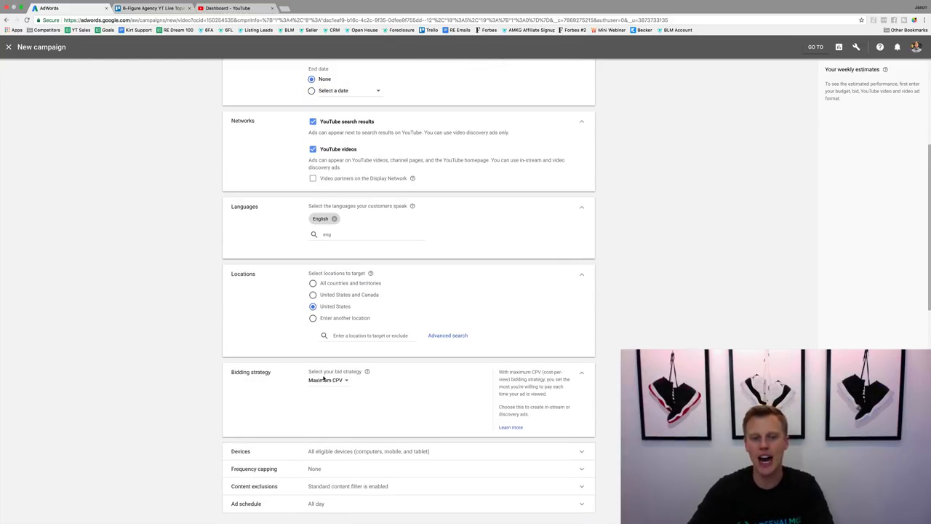
scroll(295, 398, down, 2)
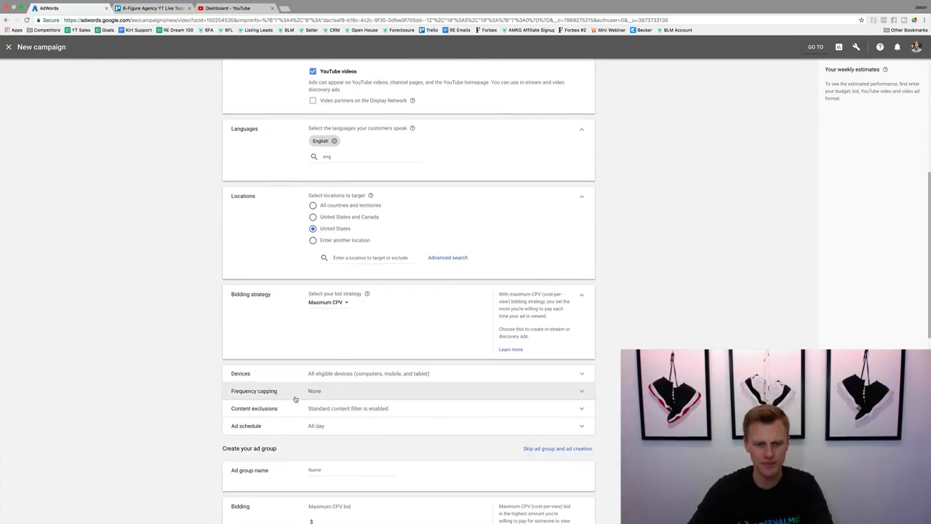
click(320, 377)
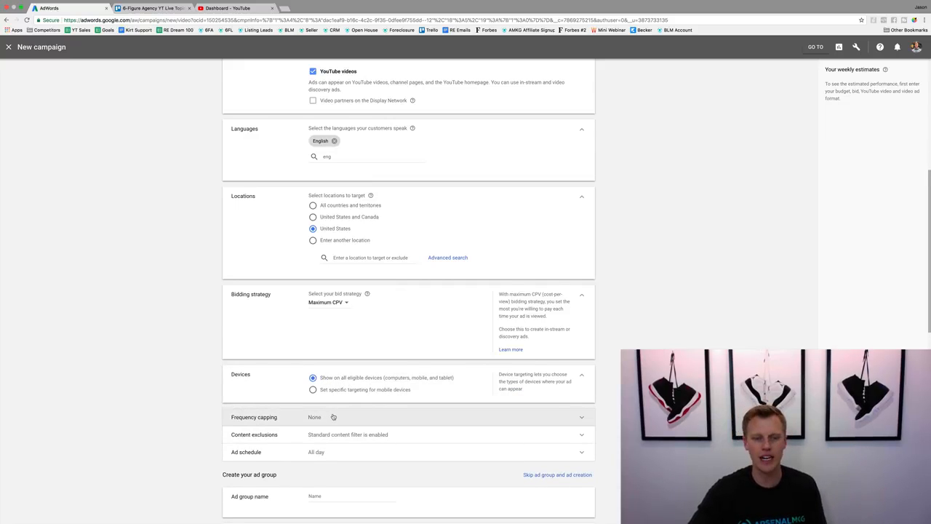
Set a frequency cap of 2 impressions per day at campaign level.
click(334, 416)
scroll(265, 435, down, 3)
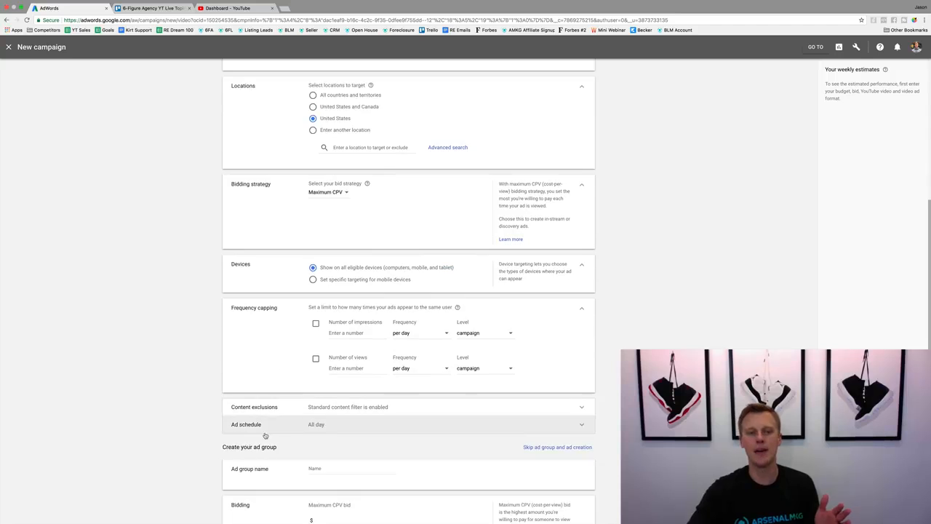
scroll(265, 435, up, 3)
scroll(274, 323, down, 3)
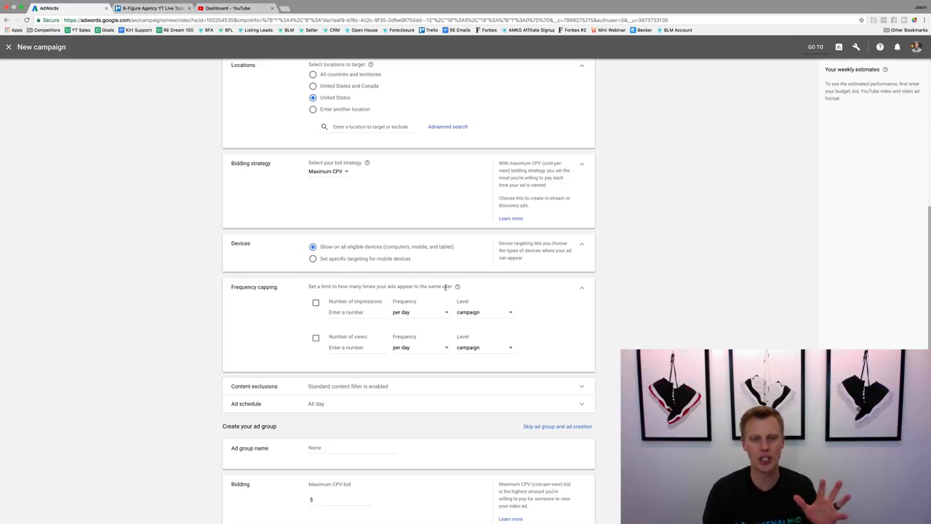
click(316, 302)
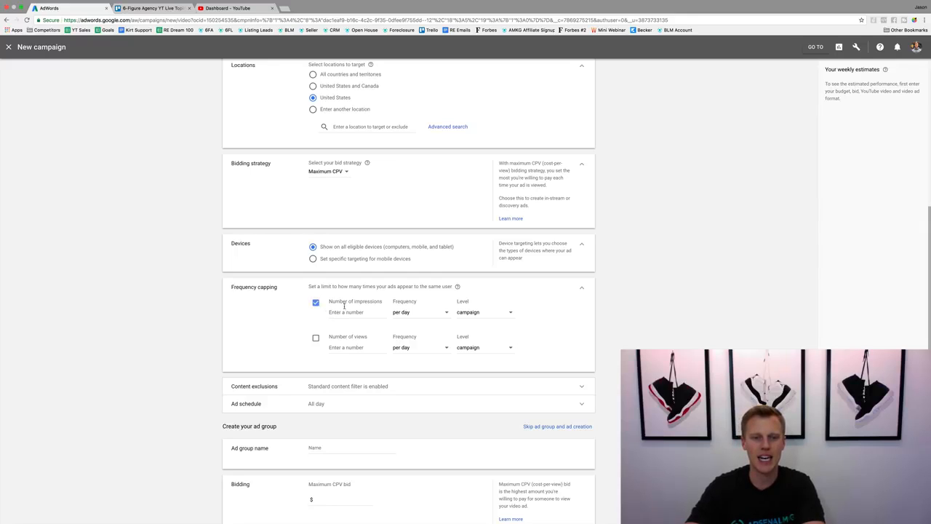
click(344, 312)
text(2)
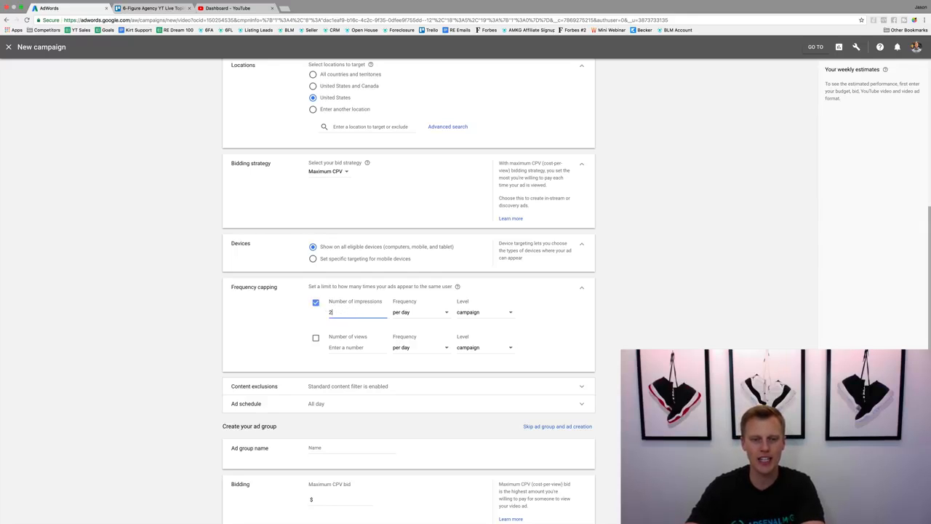
Add a frequency cap of 2 views per day at campaign level.
click(316, 338)
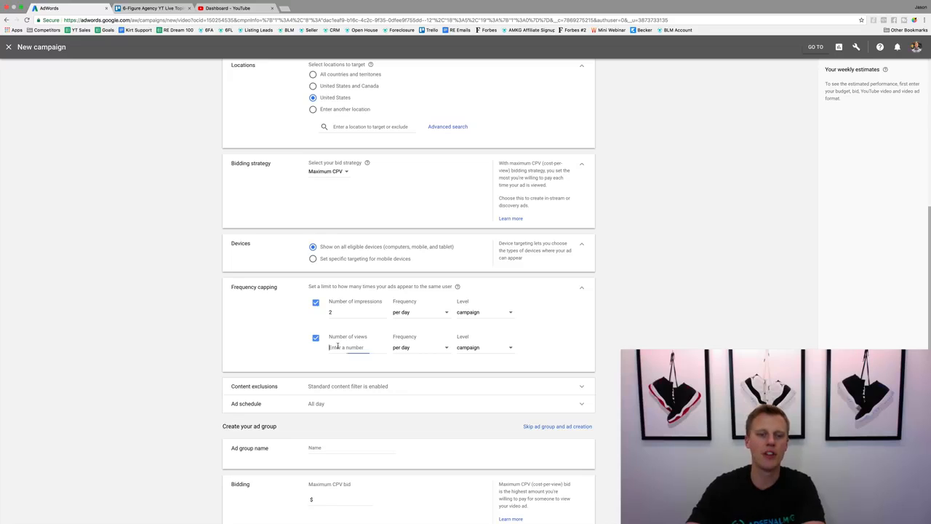
click(337, 347)
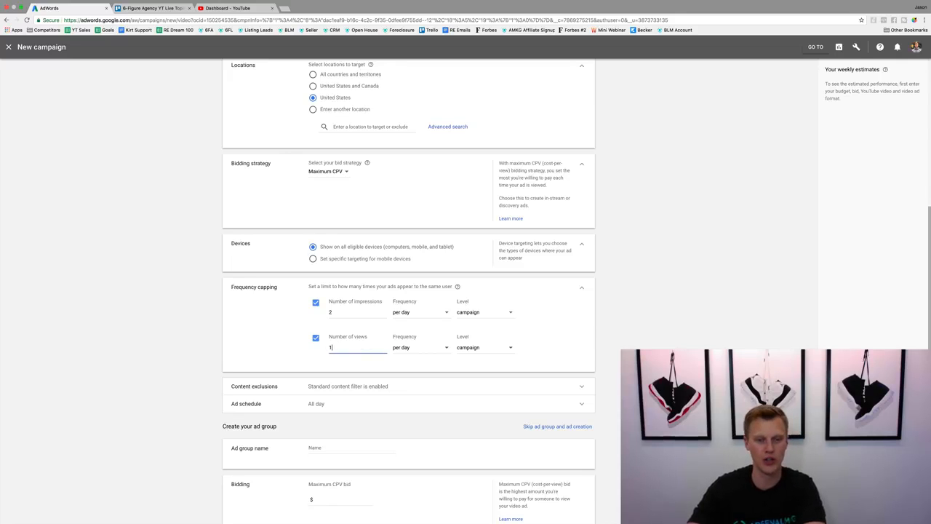
text(2)
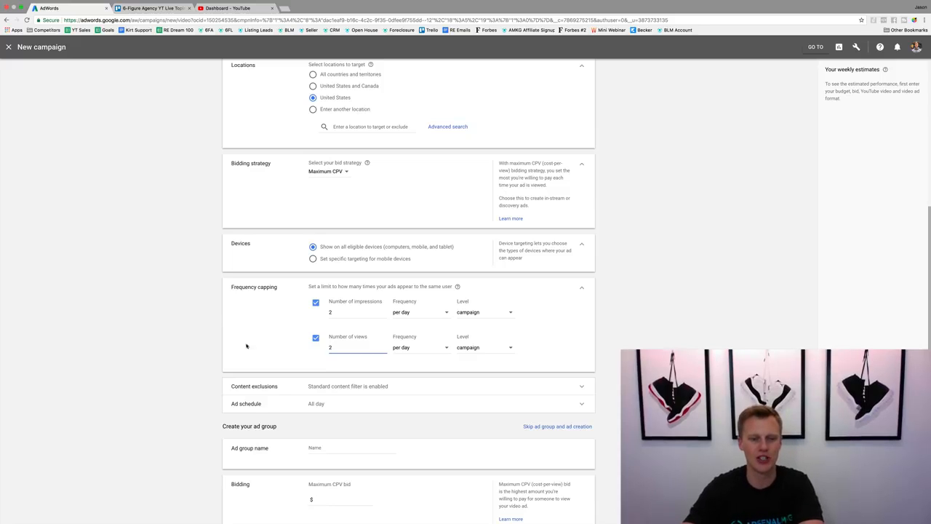
click(212, 359)
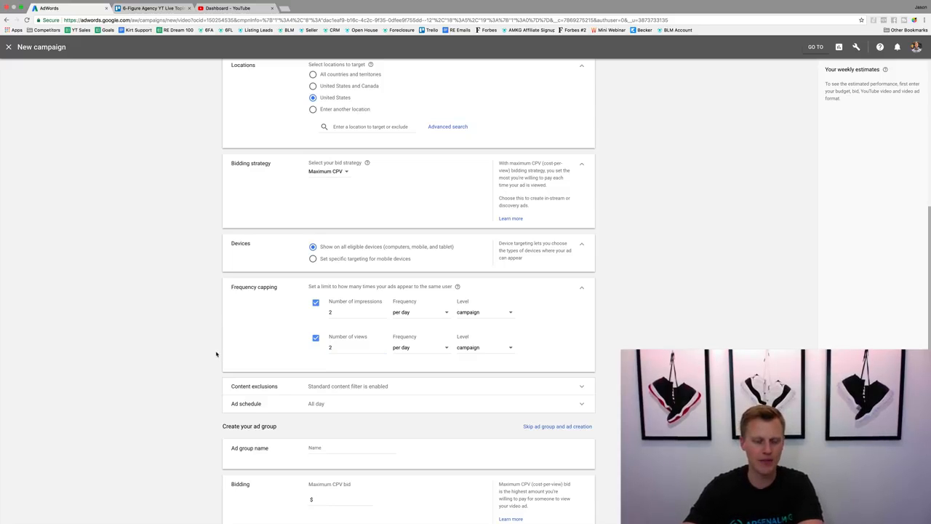
In the content exclusions, exclude DL-MA: Mature audiences and opt out of embedded YouTube videos, live streaming videos and games.
scroll(204, 342, down, 1)
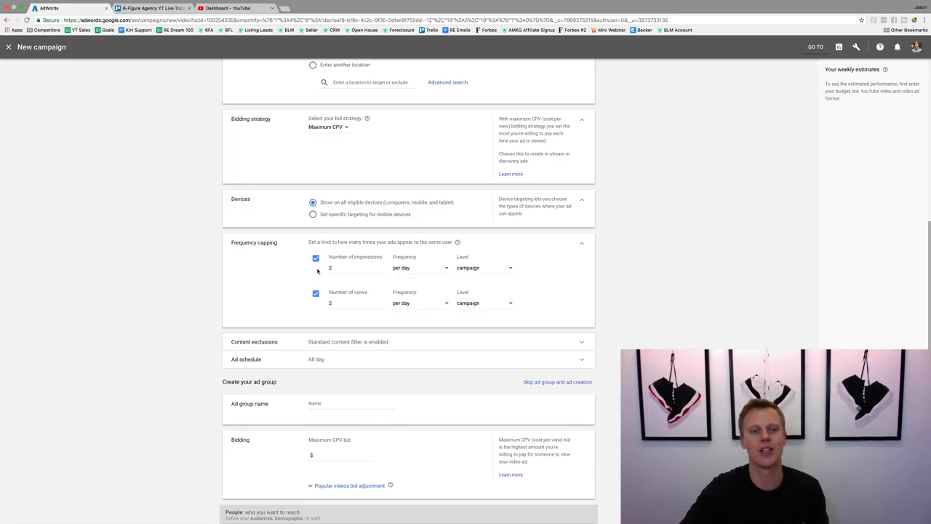
click(319, 346)
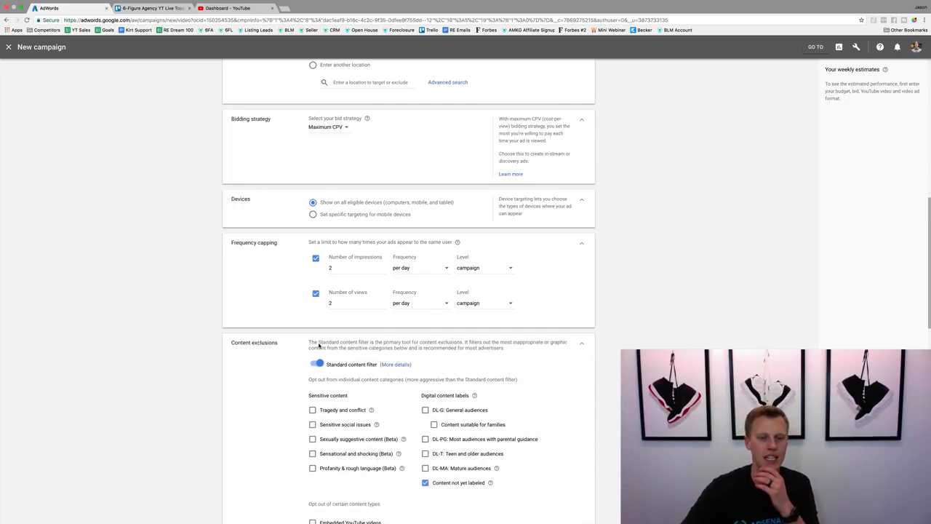
scroll(241, 358, down, 3)
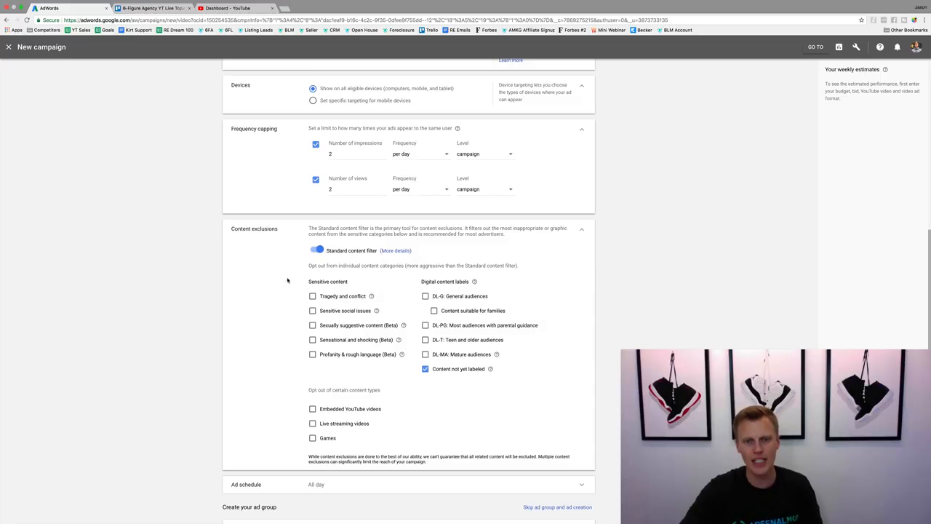
click(425, 355)
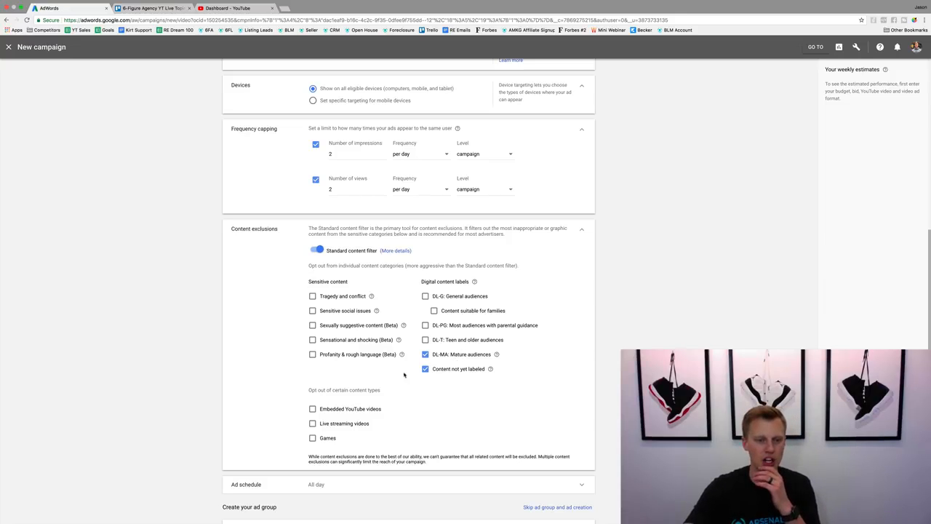
click(312, 409)
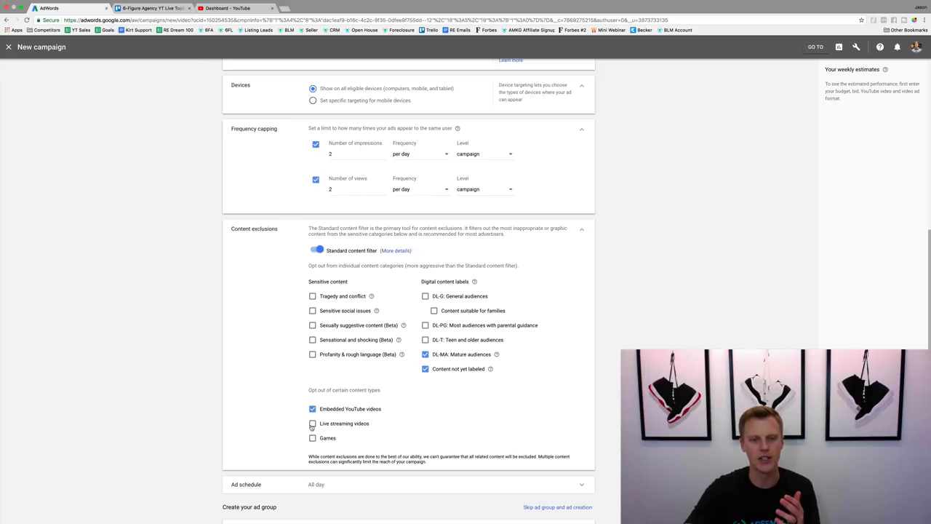
click(312, 423)
click(312, 438)
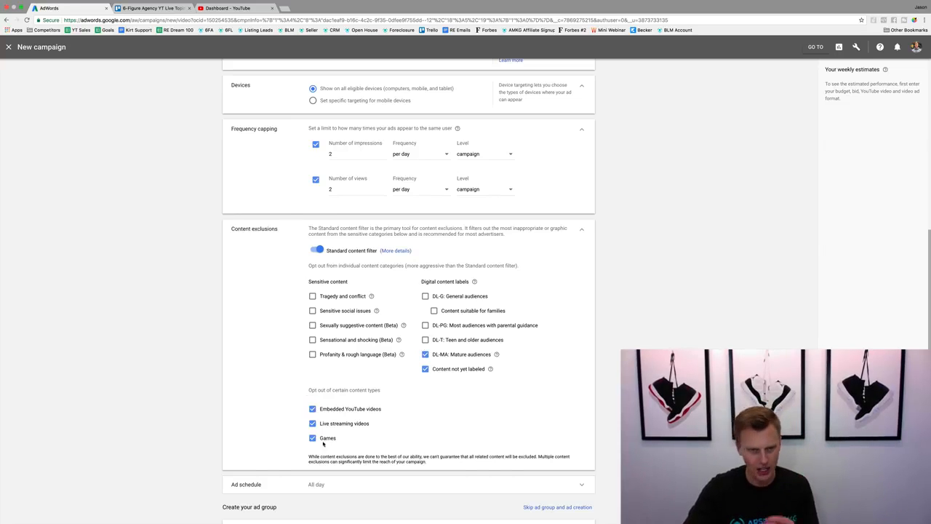
Exclude all five sensitive content categories: tragedy and conflict, sensitive social issues, sexually suggestive, sensational and shocking, and profanity and rough language.
click(313, 298)
click(312, 310)
click(313, 325)
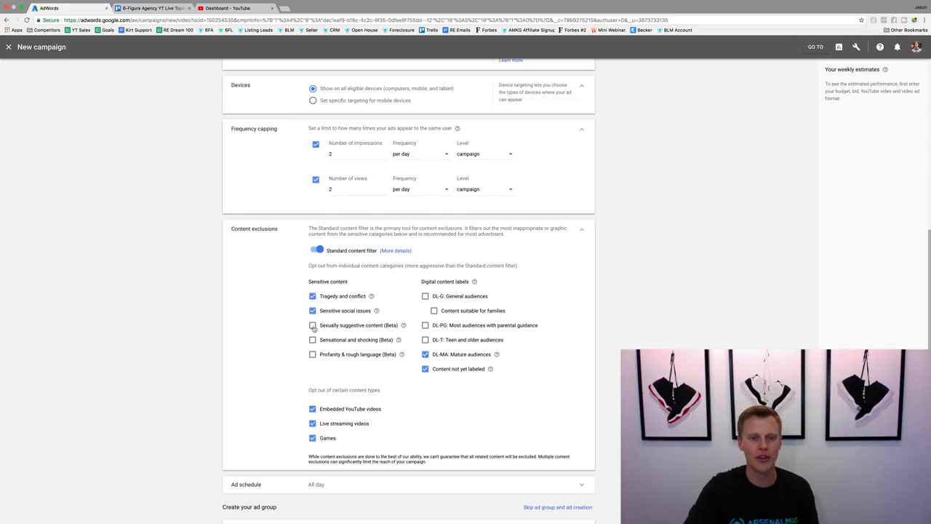
click(313, 340)
click(313, 354)
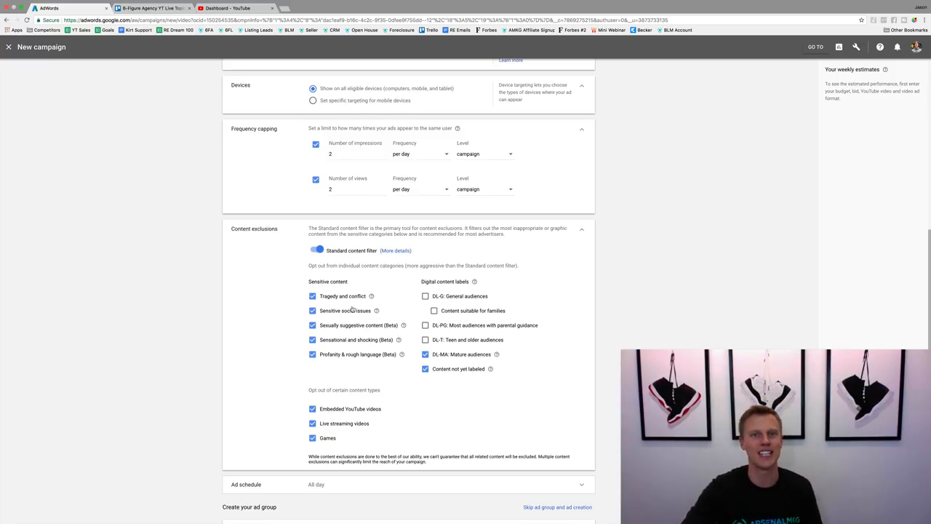
Set the ad schedule to run on Mondays from 12:15 AM to 11:45 PM.
scroll(351, 307, down, 3)
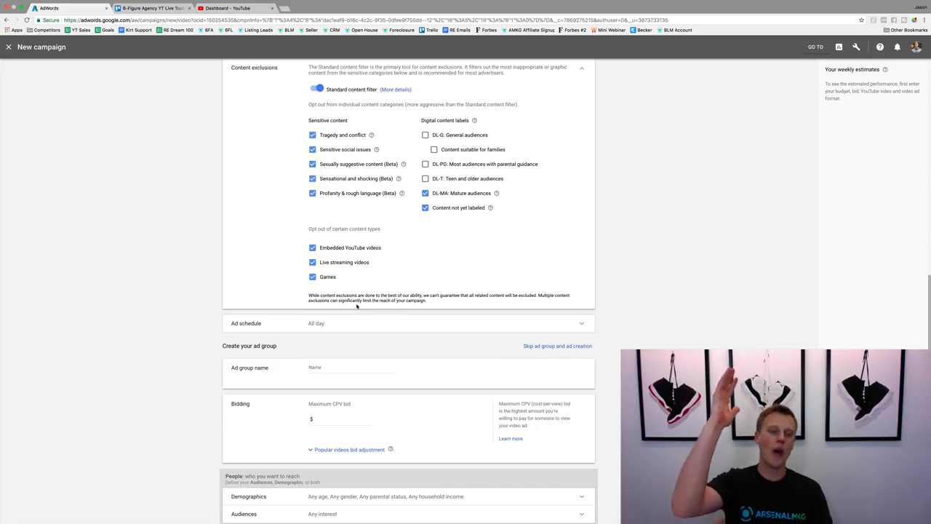
click(332, 331)
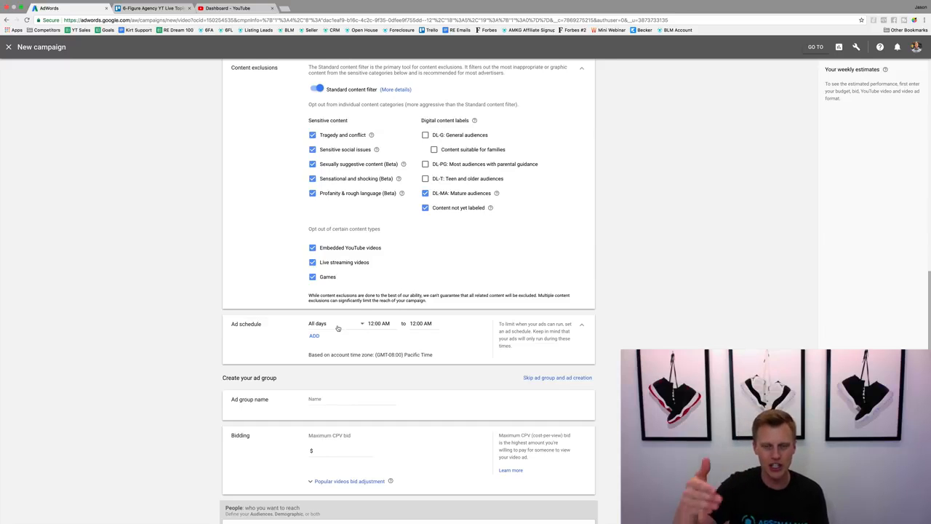
click(338, 328)
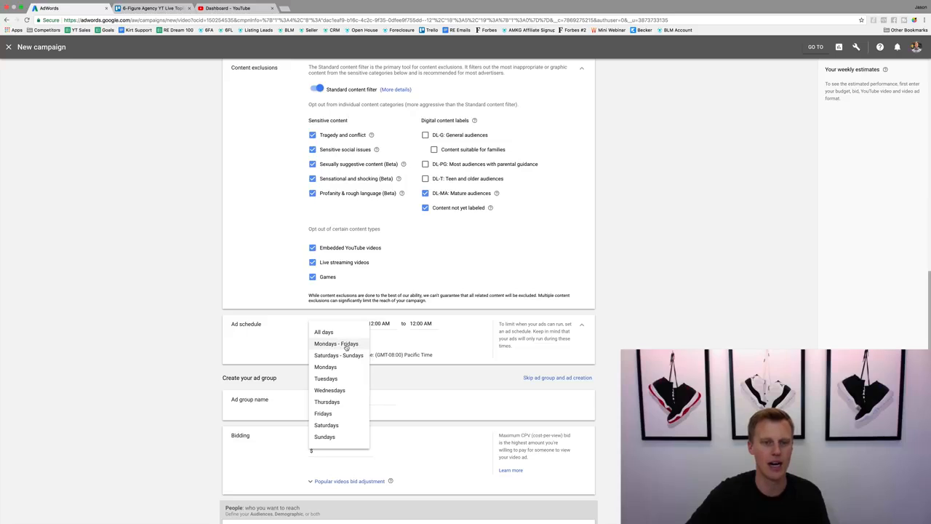
click(342, 367)
click(380, 323)
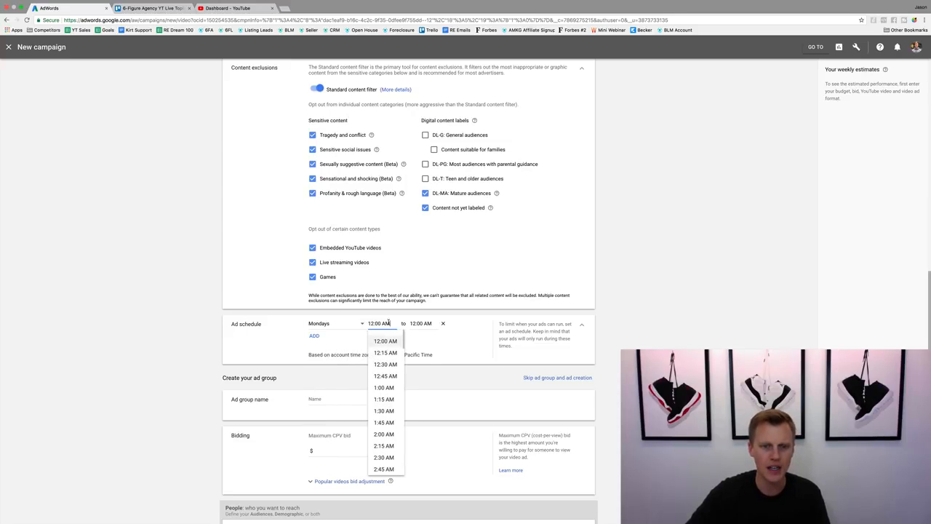
click(386, 352)
click(420, 323)
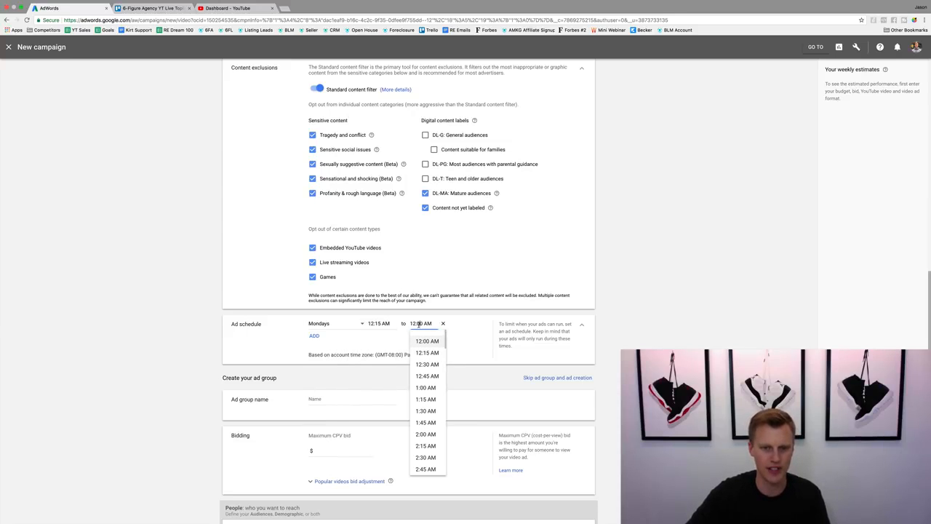
scroll(428, 408, down, 12)
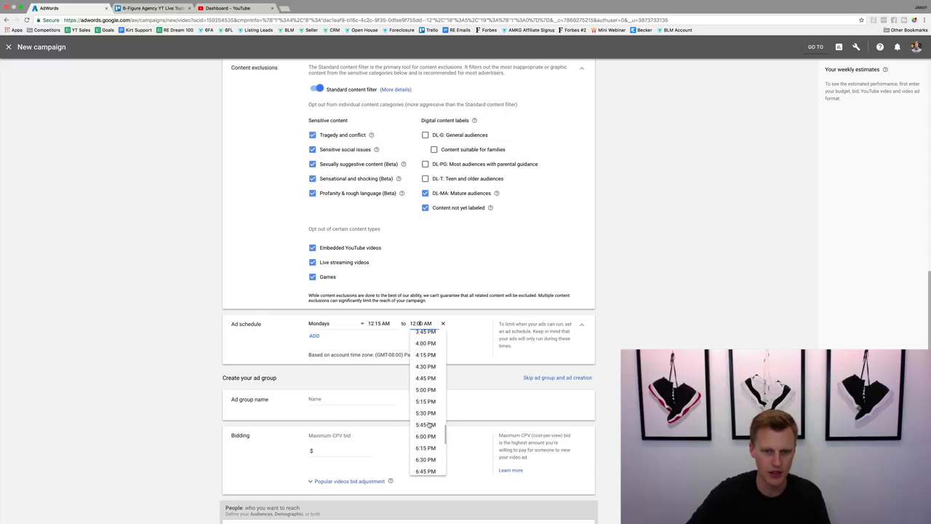
click(428, 463)
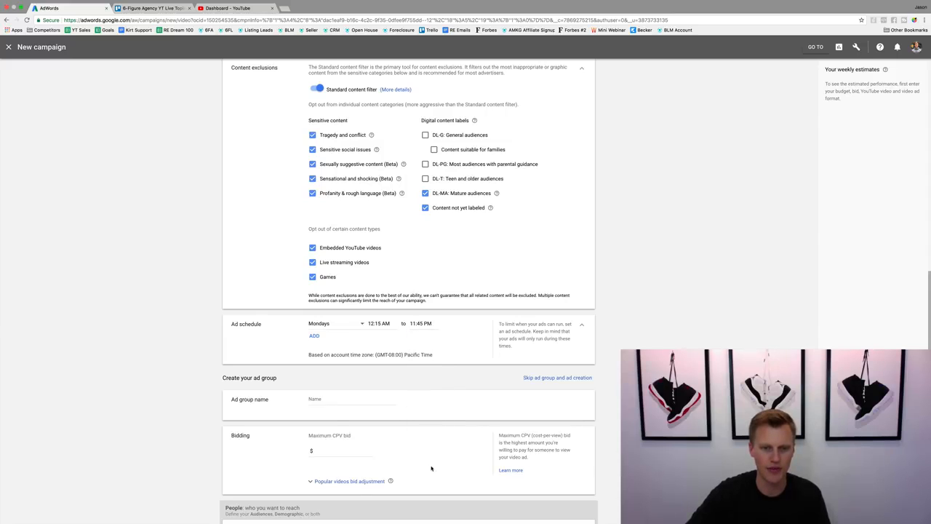
Add a second ad schedule entry for all days from 12:00 AM to 12:00 AM.
click(314, 336)
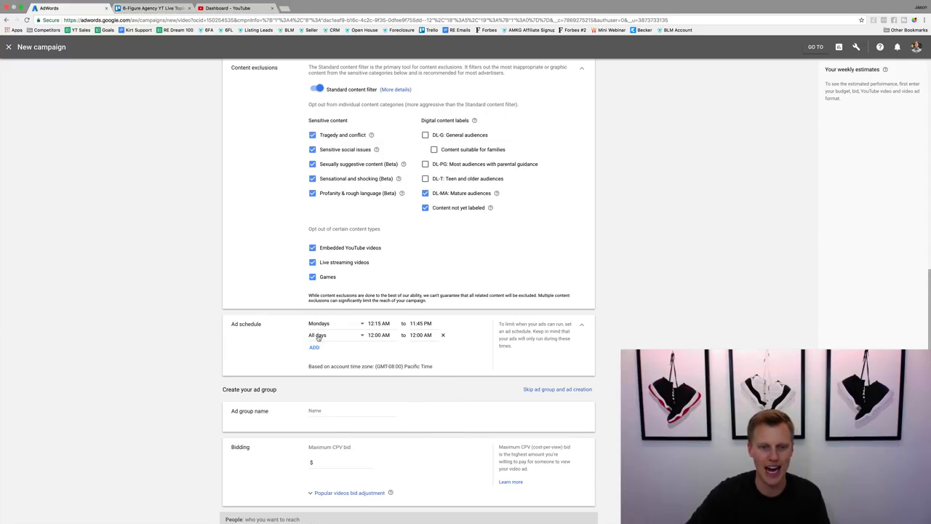
click(356, 336)
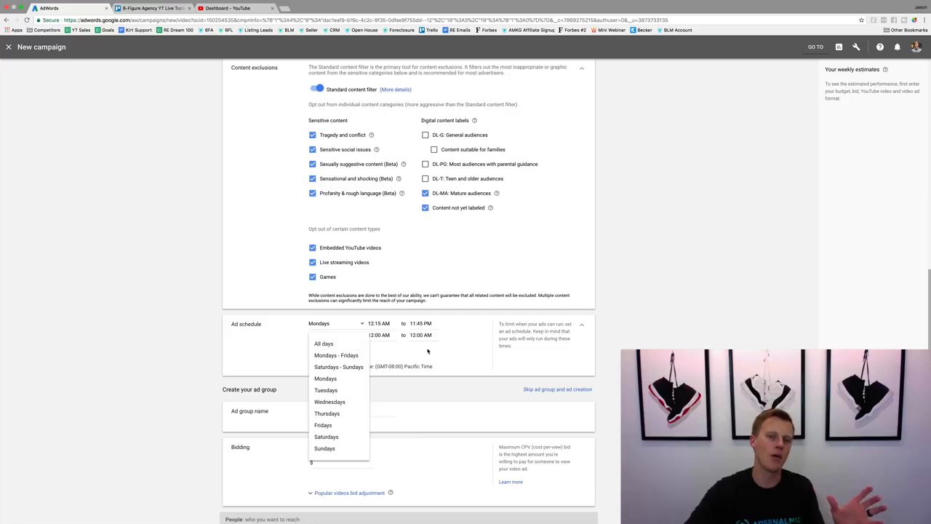
click(468, 362)
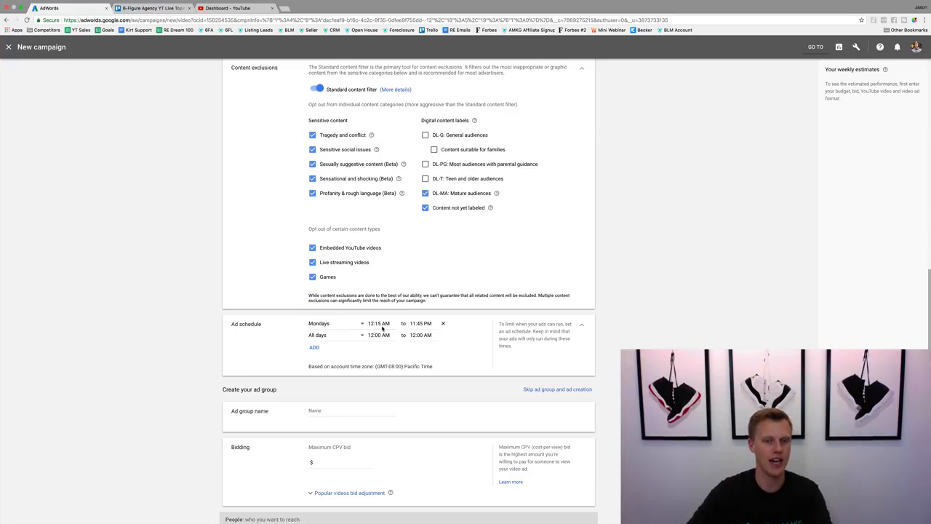
Name the ad group Test Demo.
scroll(418, 375, up, 15)
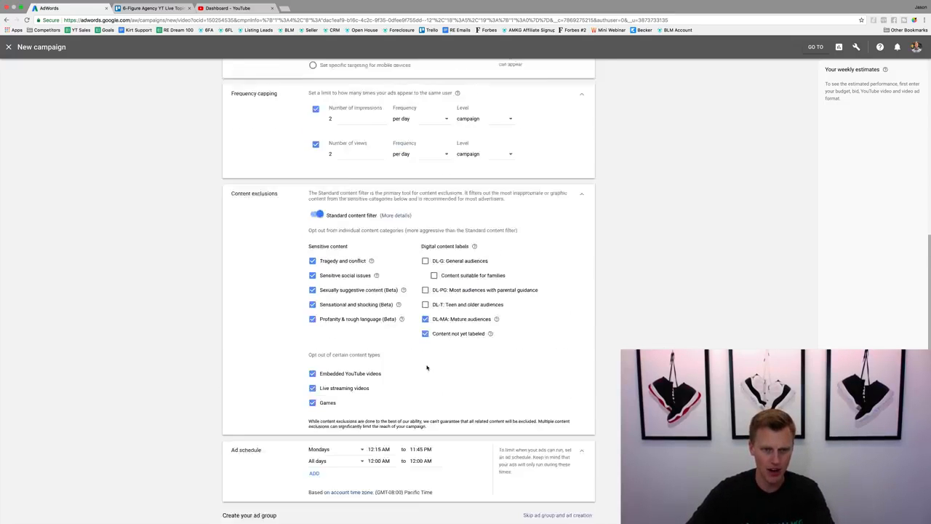
scroll(422, 369, down, 6)
scroll(422, 370, down, 7)
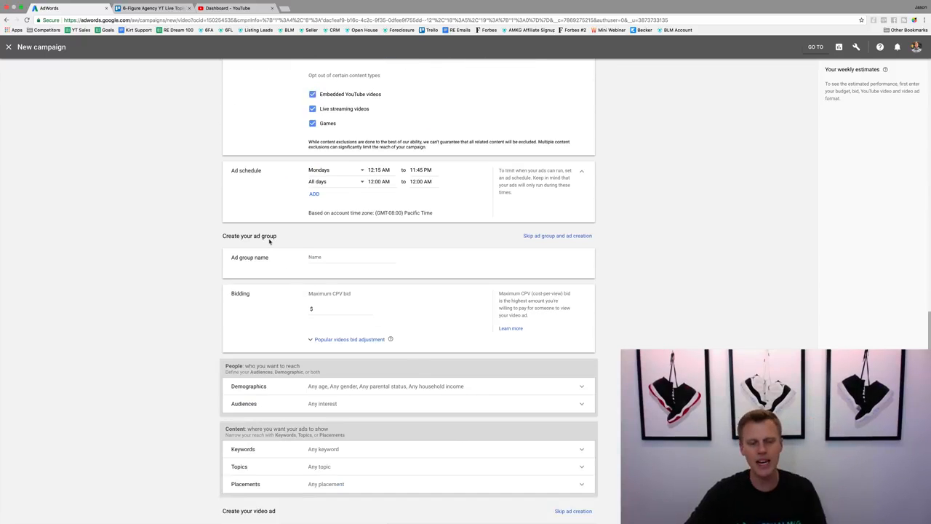
click(334, 258)
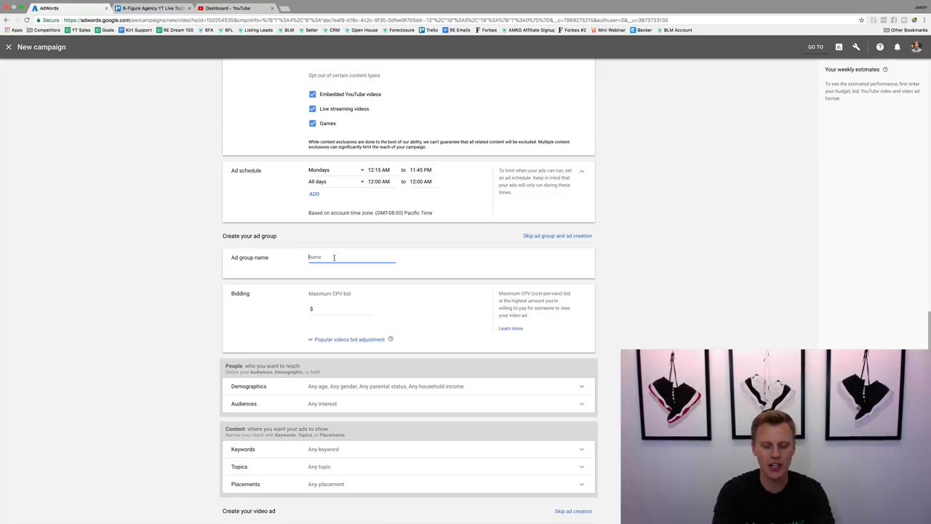
text(Test Dem)
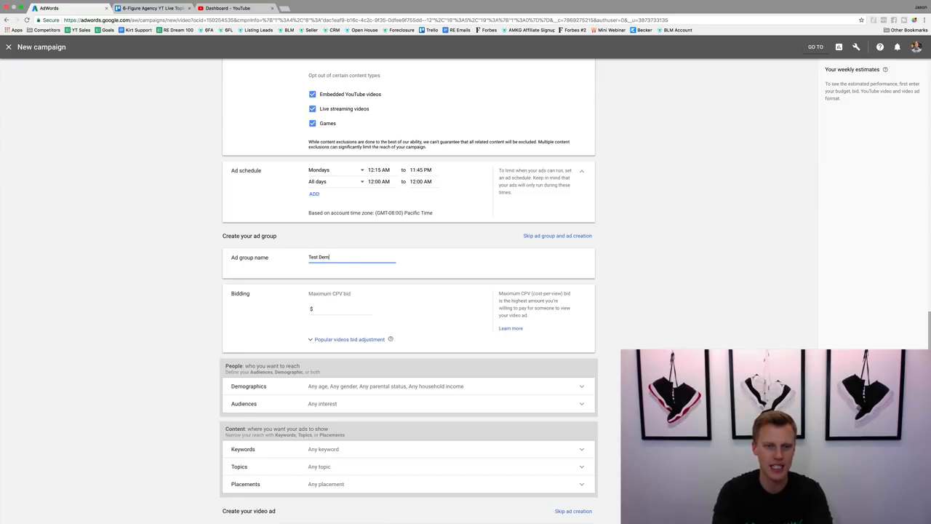
text(o)
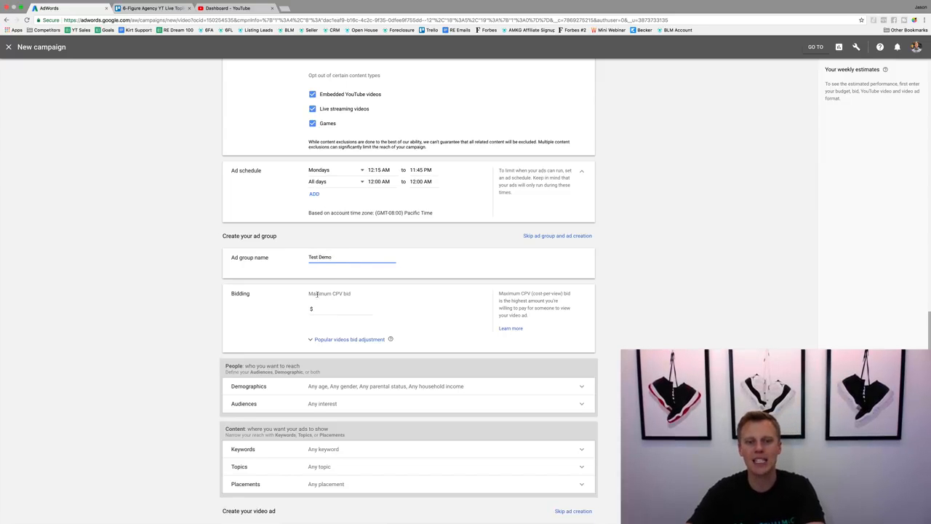
Examine the maximum CPV bid setting and review the campaign's budget, networks, frequency capping, content exclusions and ad schedule.
drag(309, 294, 354, 296)
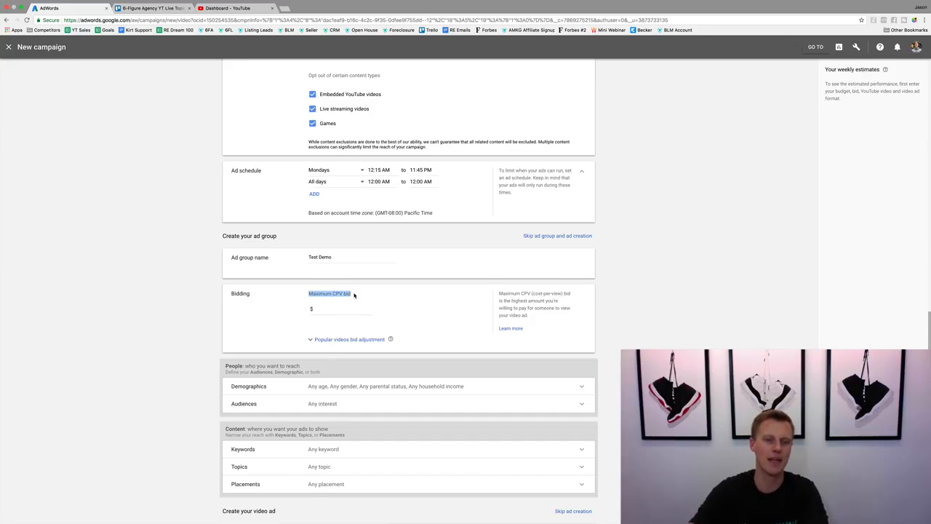
click(354, 294)
drag(308, 293, 352, 294)
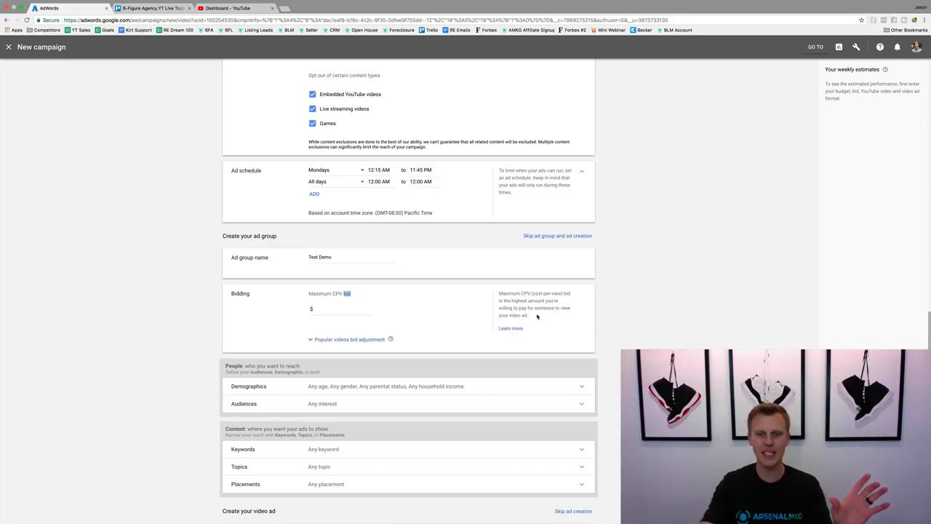
scroll(537, 316, up, 20)
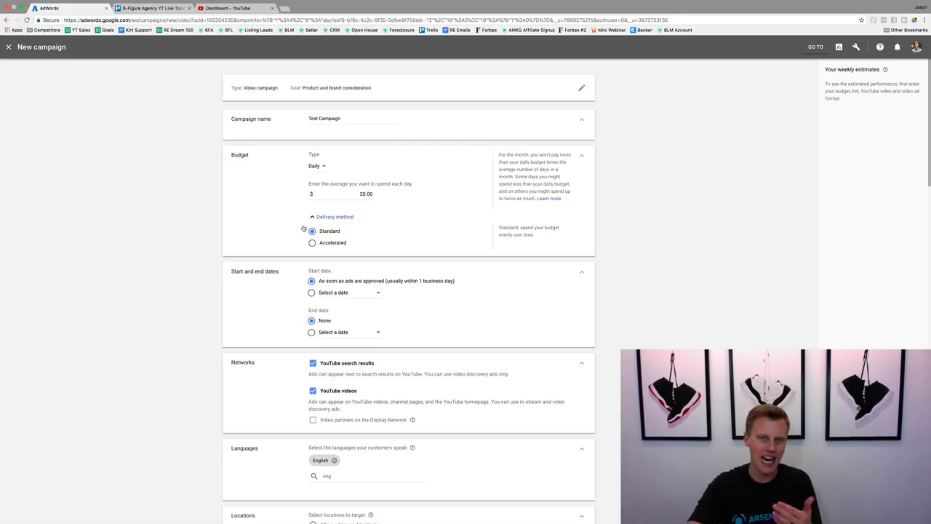
scroll(297, 235, down, 1)
scroll(296, 235, down, 3)
scroll(297, 235, down, 12)
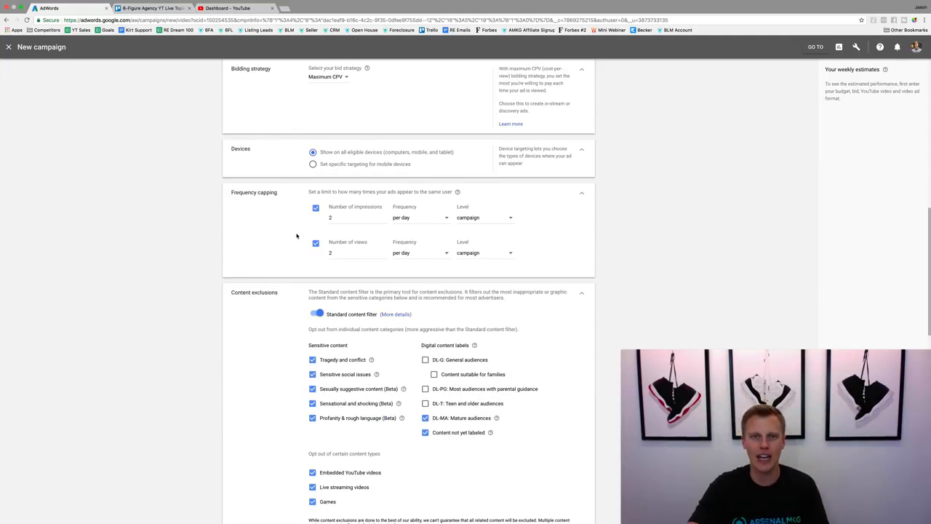
scroll(297, 235, down, 4)
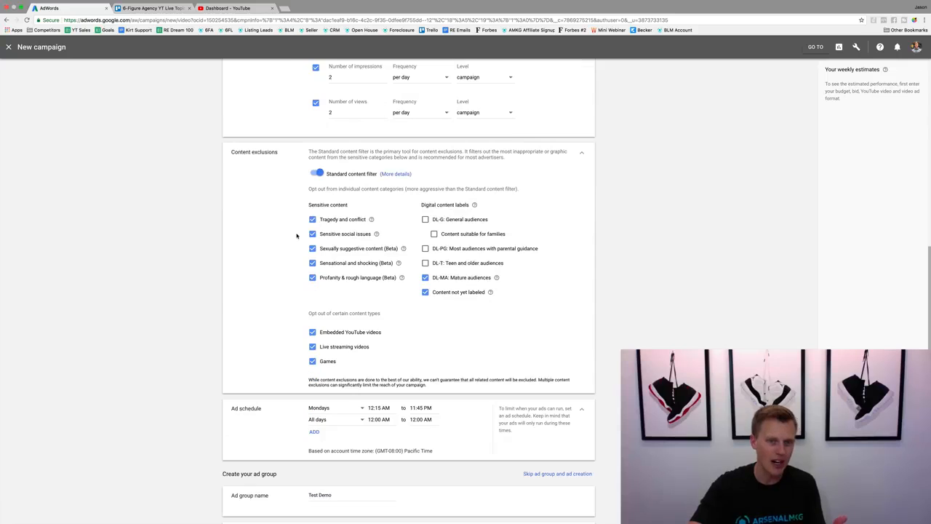
Set the ad group's maximum CPV bid to $0.20.
scroll(297, 235, down, 8)
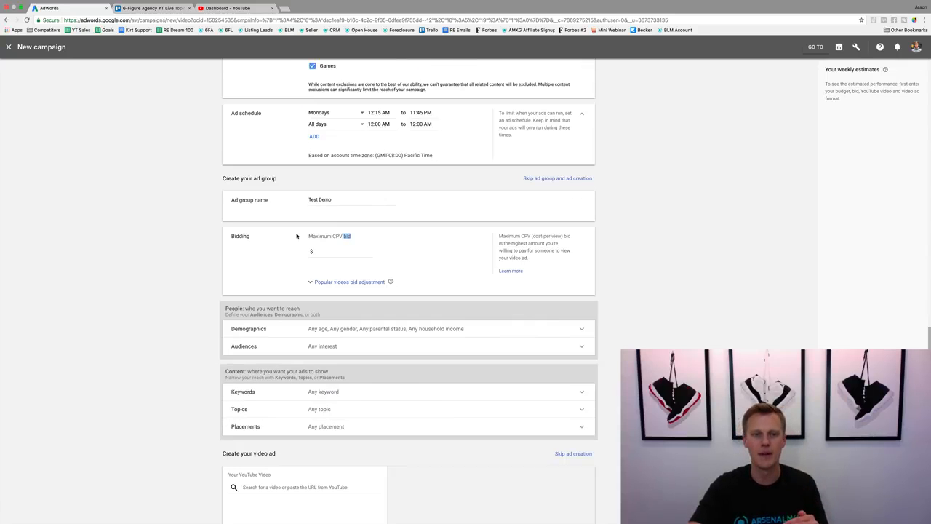
click(325, 251)
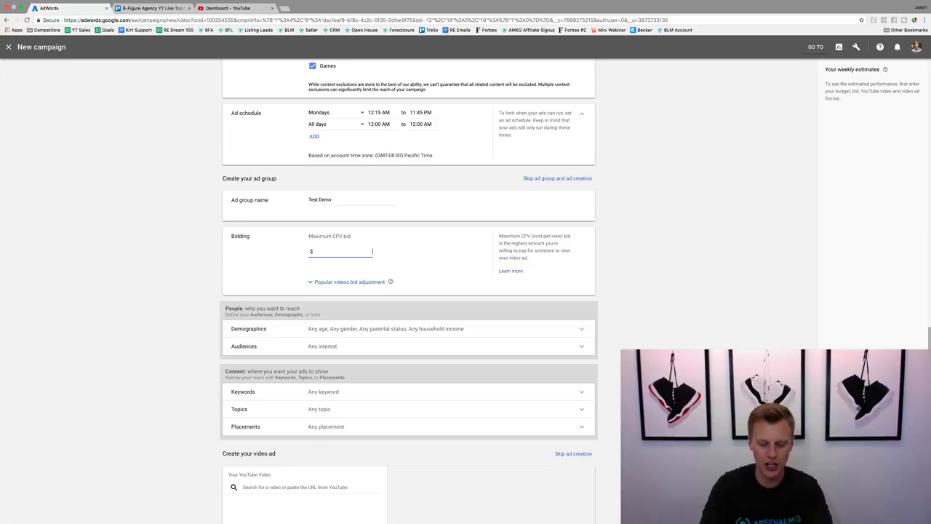
text(0.20)
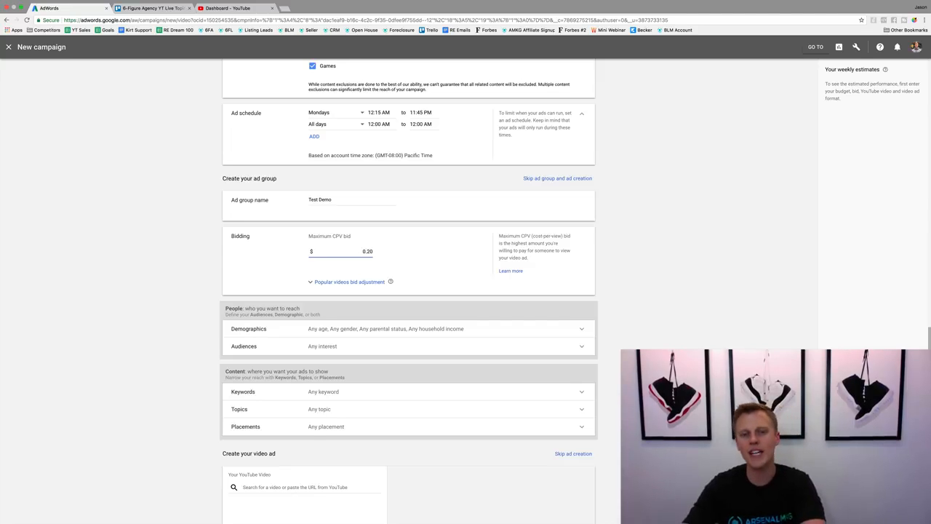
Review the popular videos bid adjustment setting for the ad group, leaving its percentage empty.
click(447, 262)
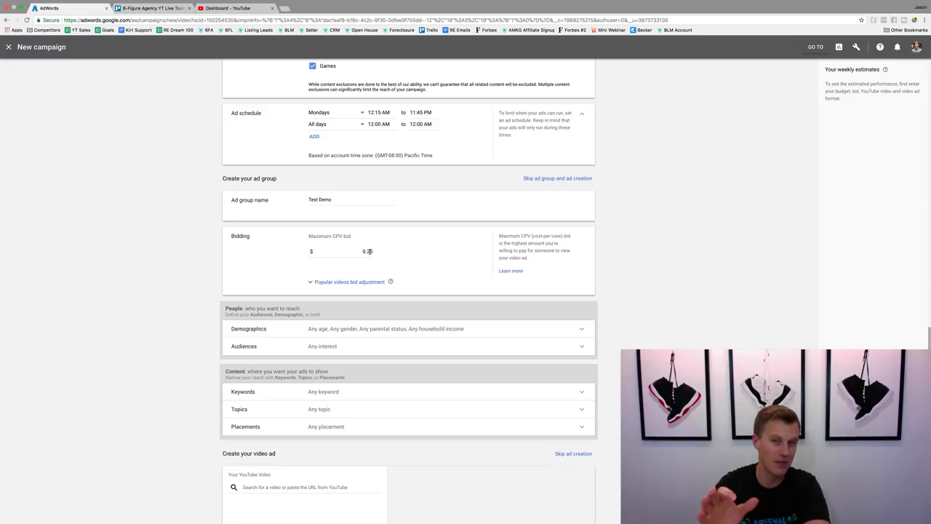
click(334, 283)
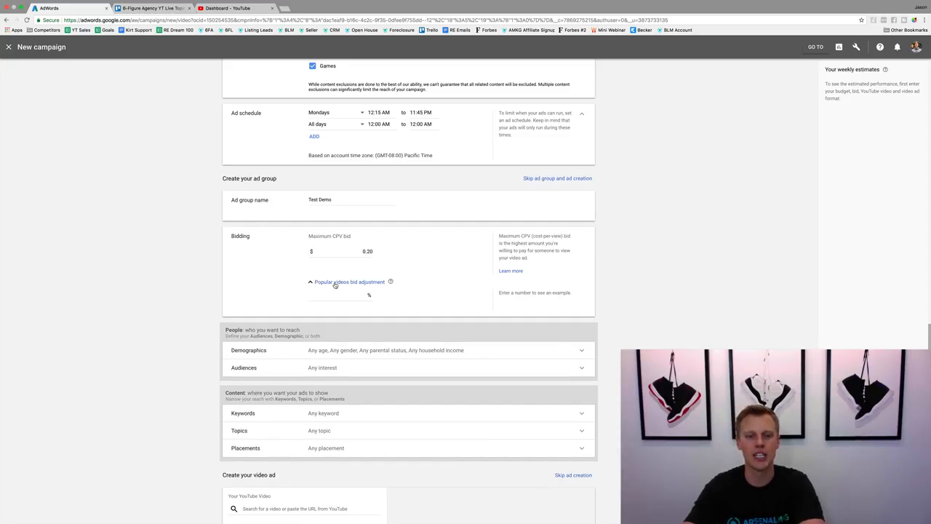
click(338, 295)
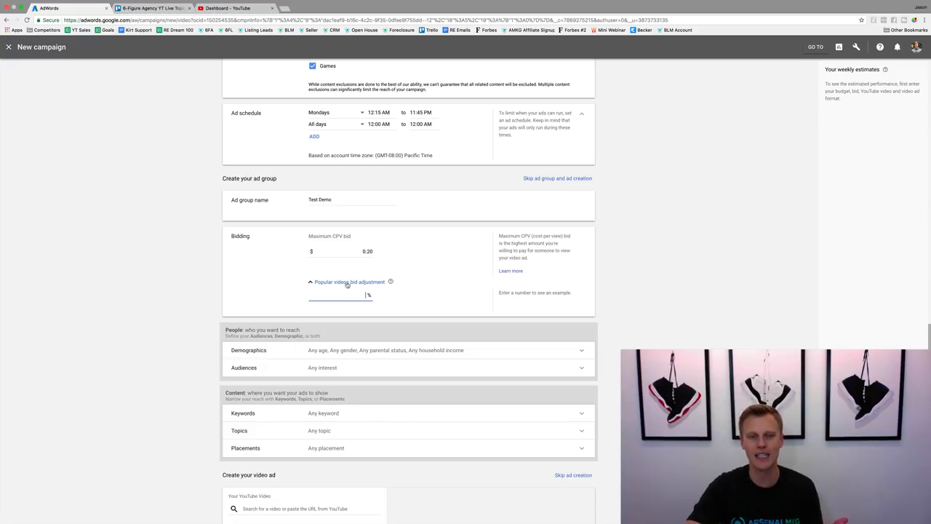
click(348, 283)
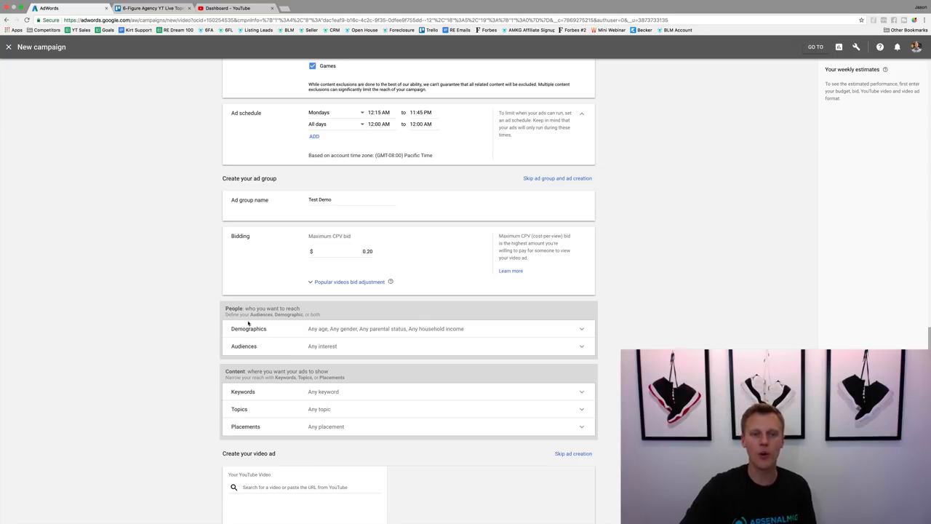
Exclude the 65+, Unknown and 18 - 24 age groups from the ad group's demographic targeting.
click(336, 331)
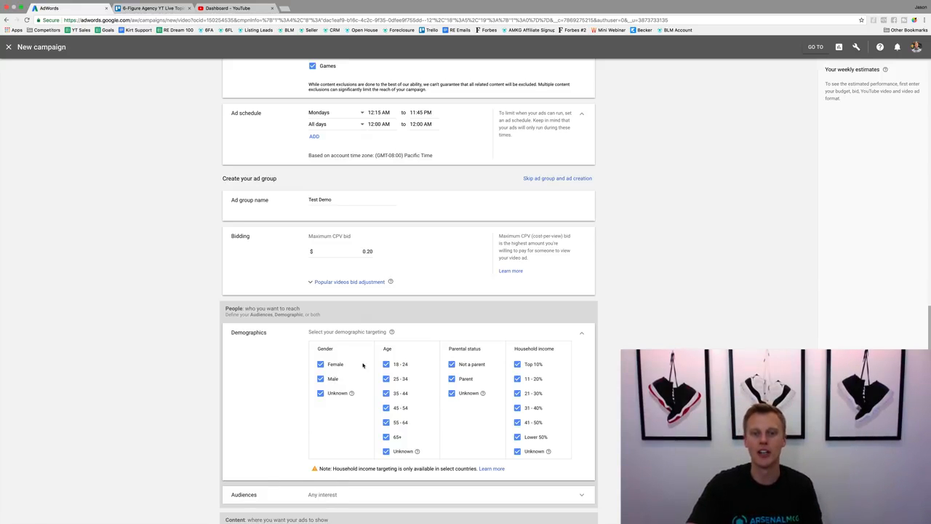
click(386, 437)
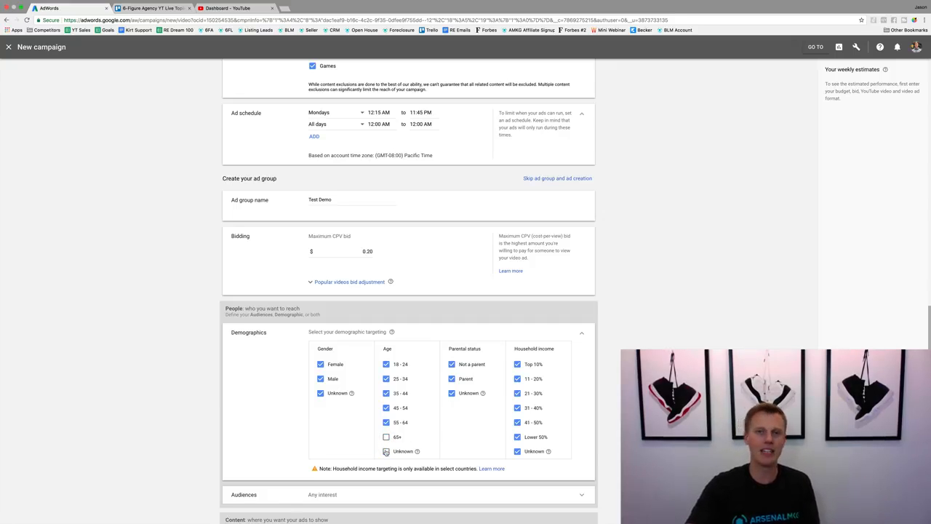
click(386, 451)
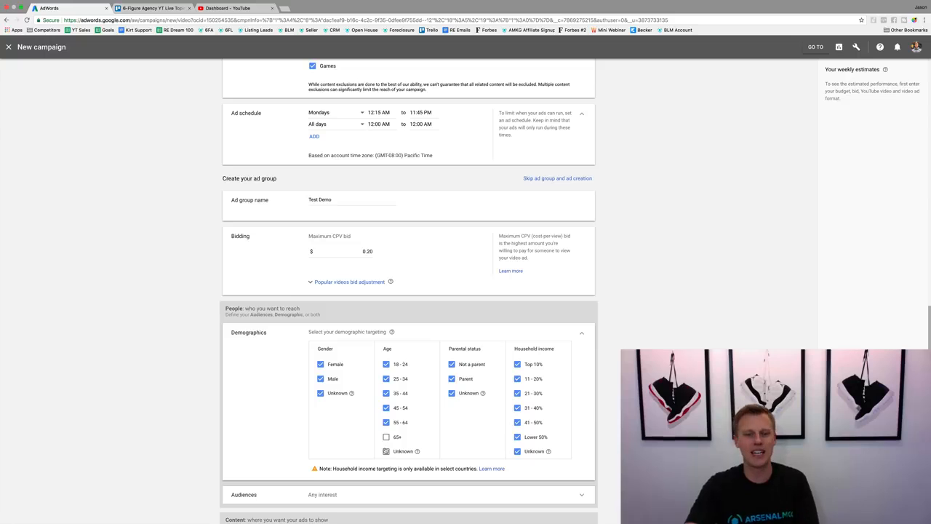
click(386, 365)
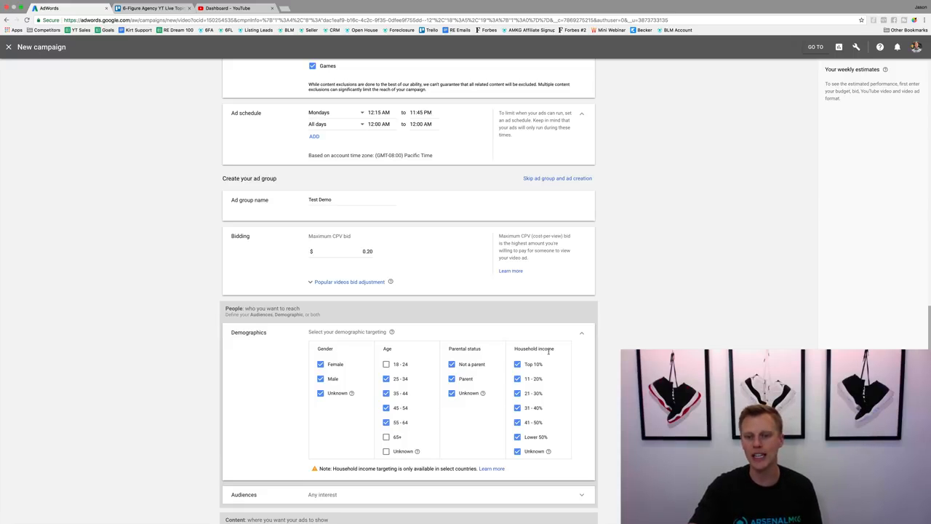
Exclude the Unknown, Lower 50% and 41 - 50% household income brackets from the demographic targeting.
drag(555, 349, 512, 353)
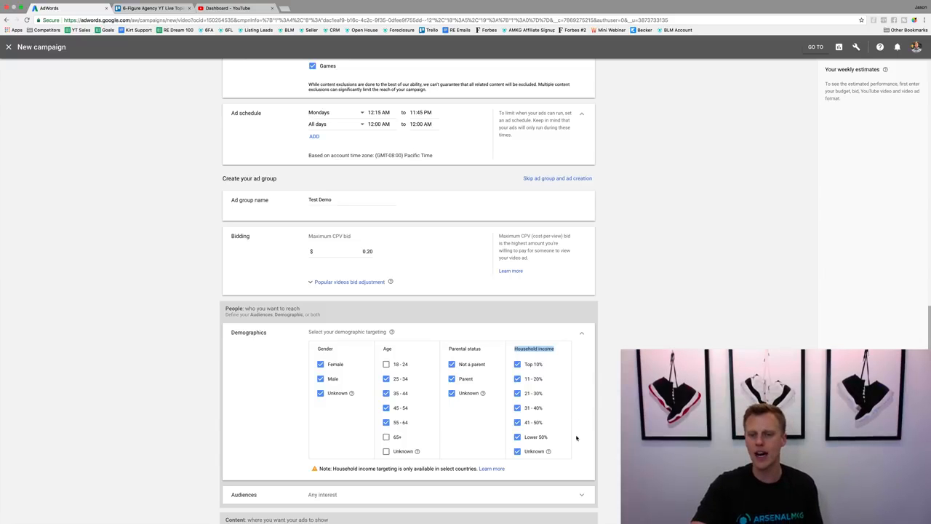
click(518, 451)
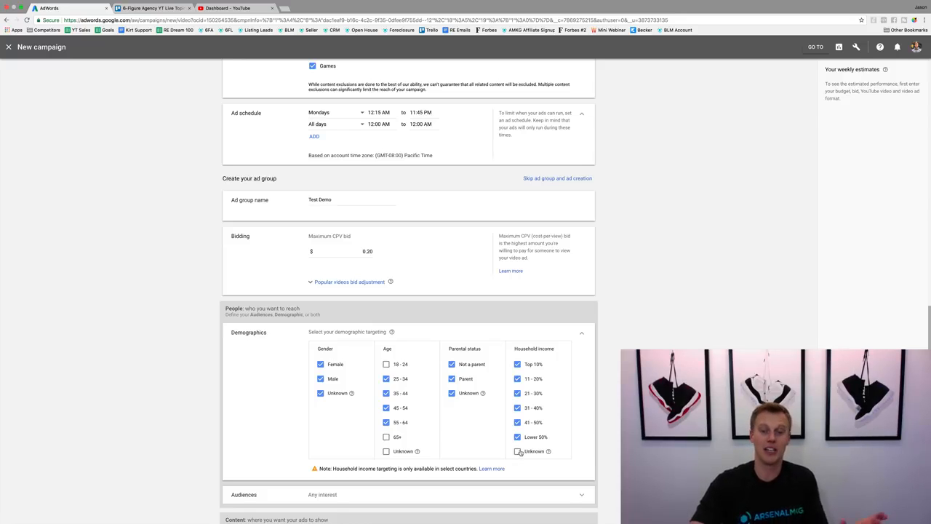
click(517, 437)
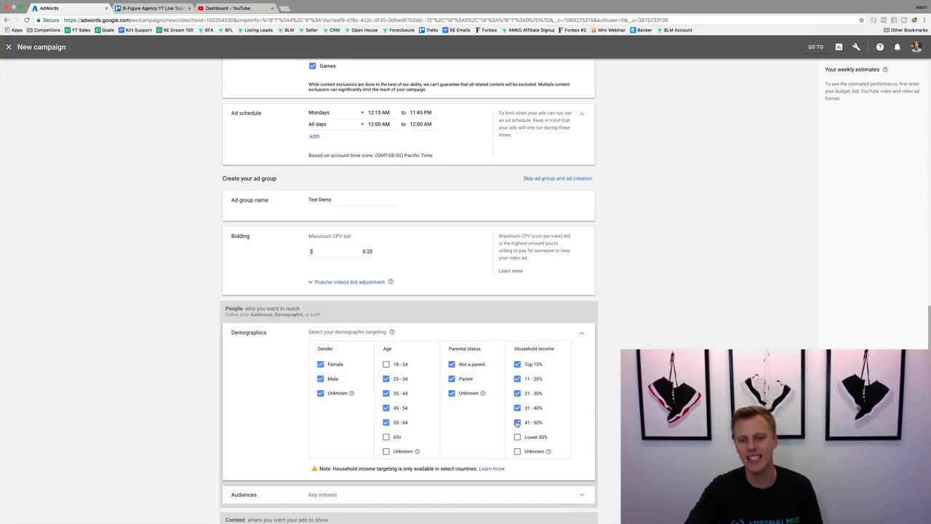
click(518, 423)
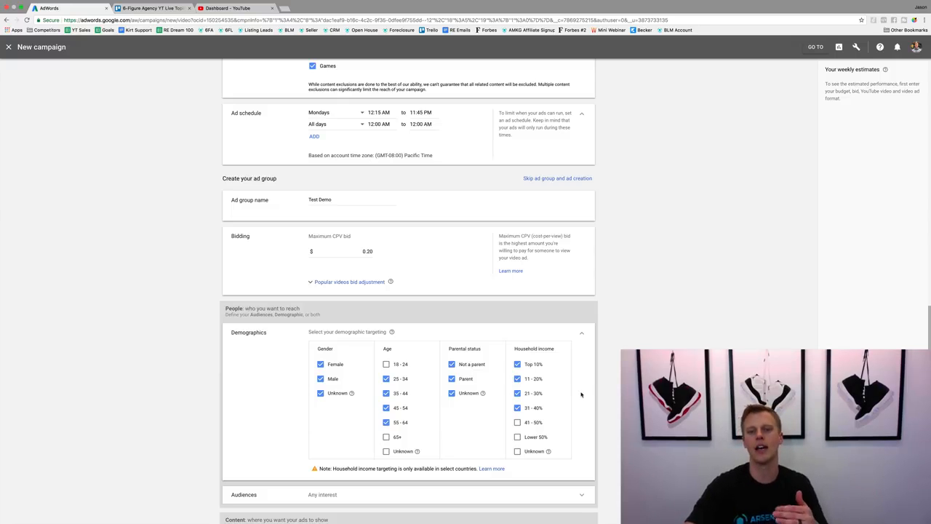
Examine the affinity audience options and the in-market categories under intent and life events in the audience targeting.
scroll(471, 393, down, 3)
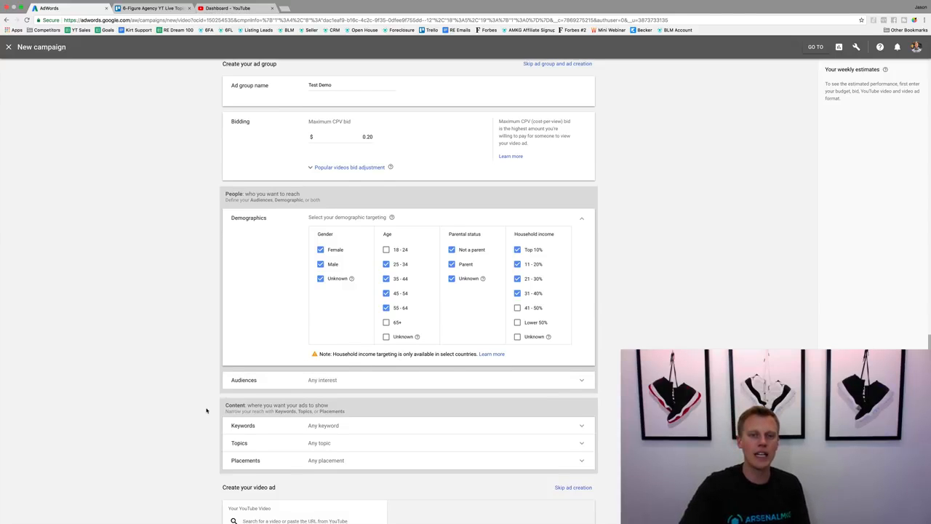
scroll(206, 410, down, 4)
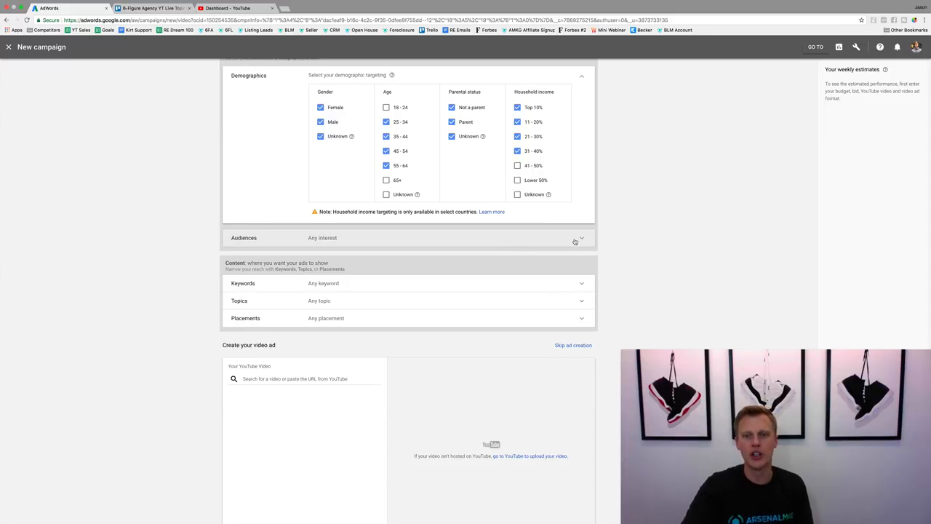
click(264, 241)
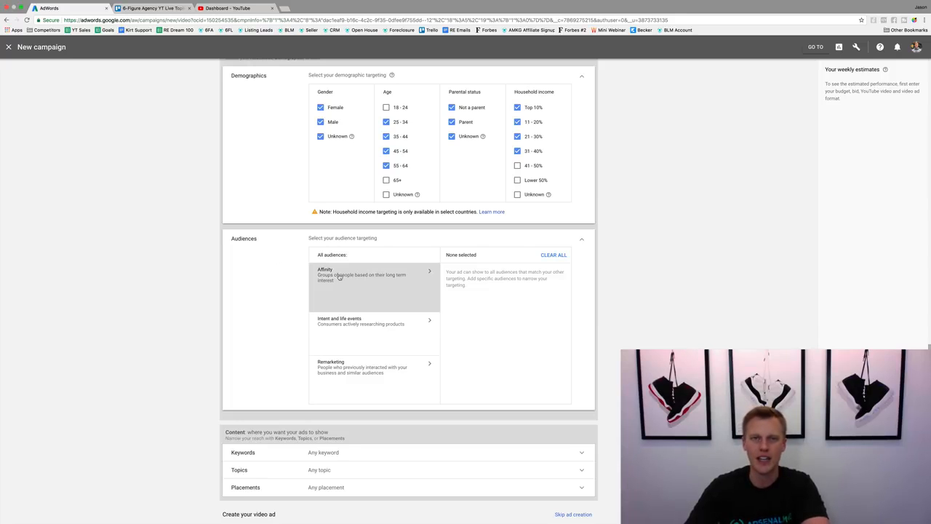
click(386, 279)
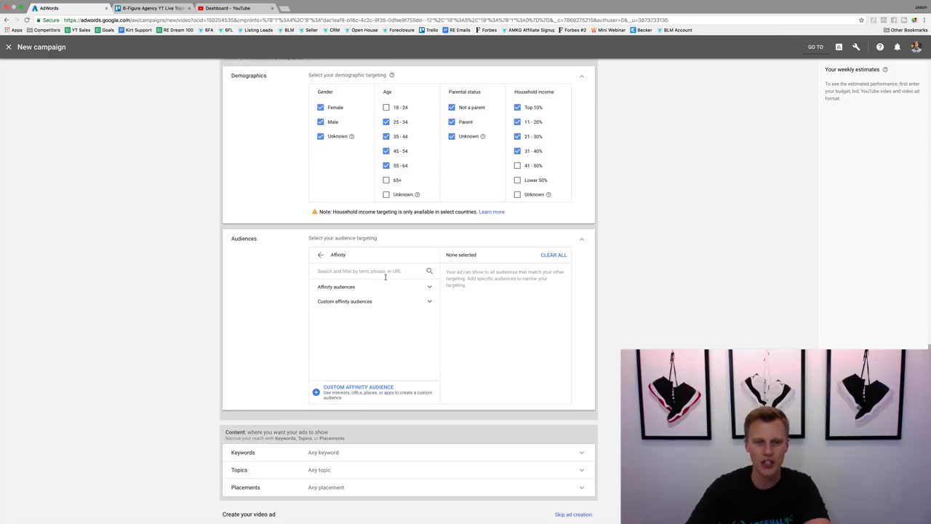
click(320, 254)
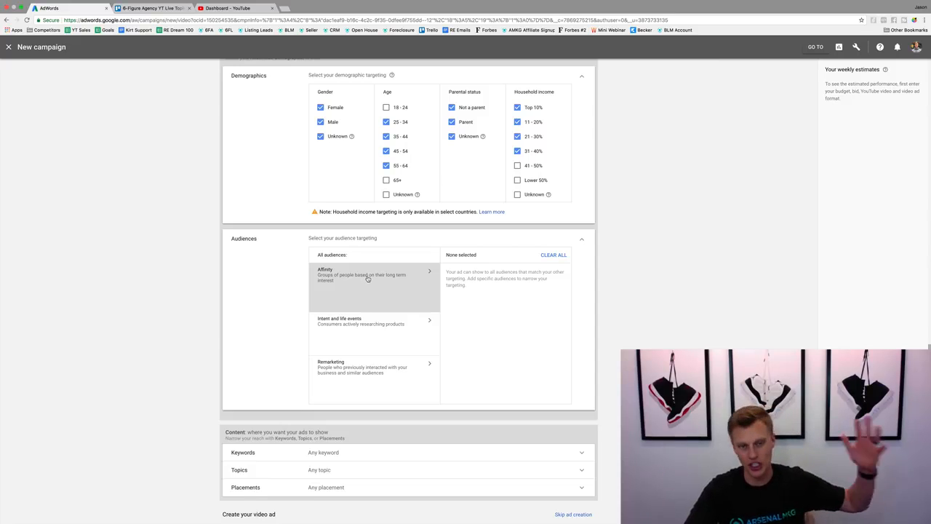
click(379, 326)
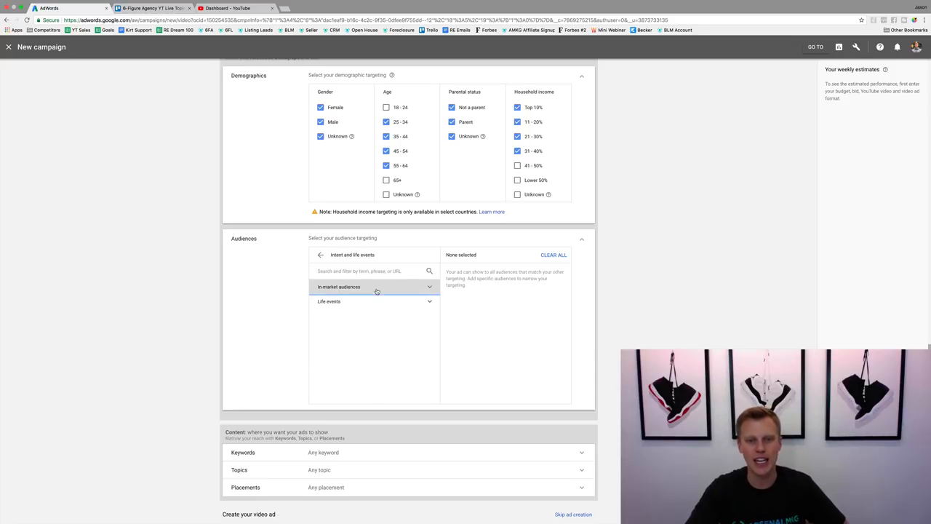
click(376, 289)
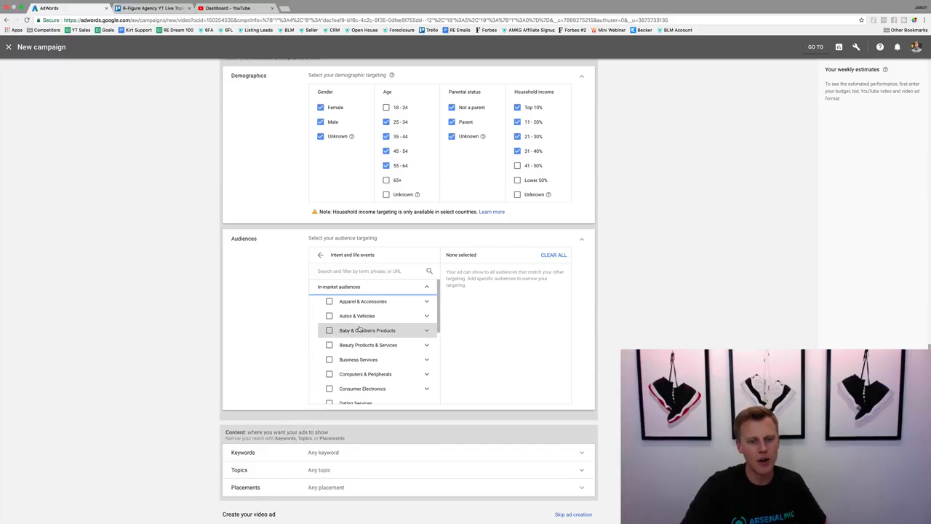
scroll(370, 359, down, 1)
scroll(369, 360, down, 3)
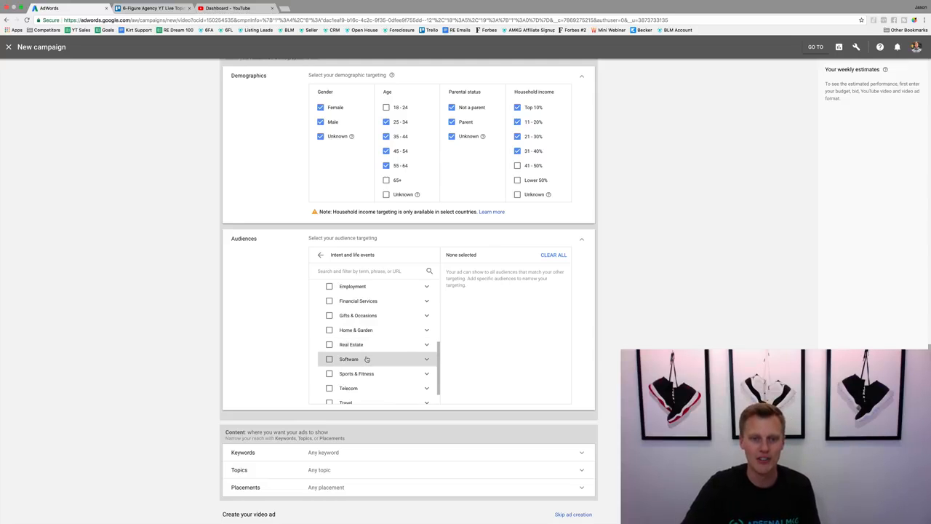
scroll(367, 357, down, 1)
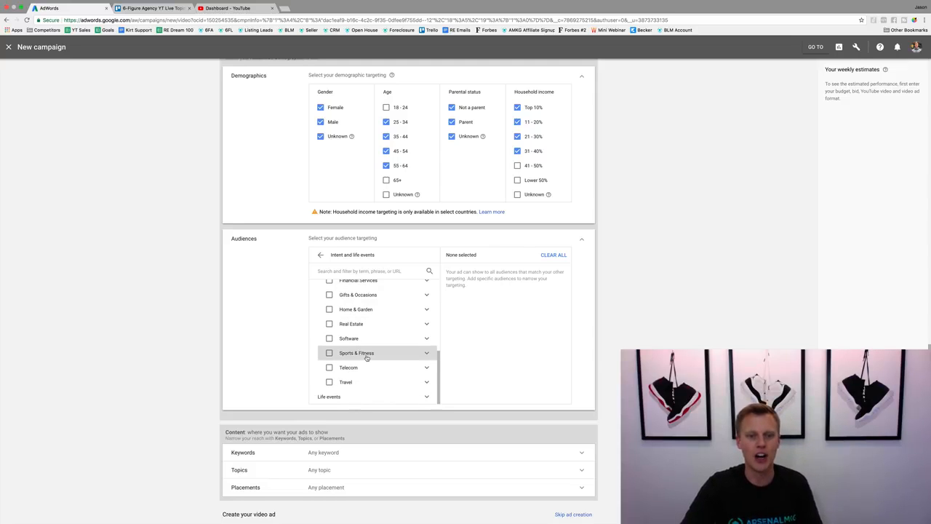
click(320, 255)
Examine the similar audiences among the remarketing lists, and close the audience targeting without selecting any.
click(350, 362)
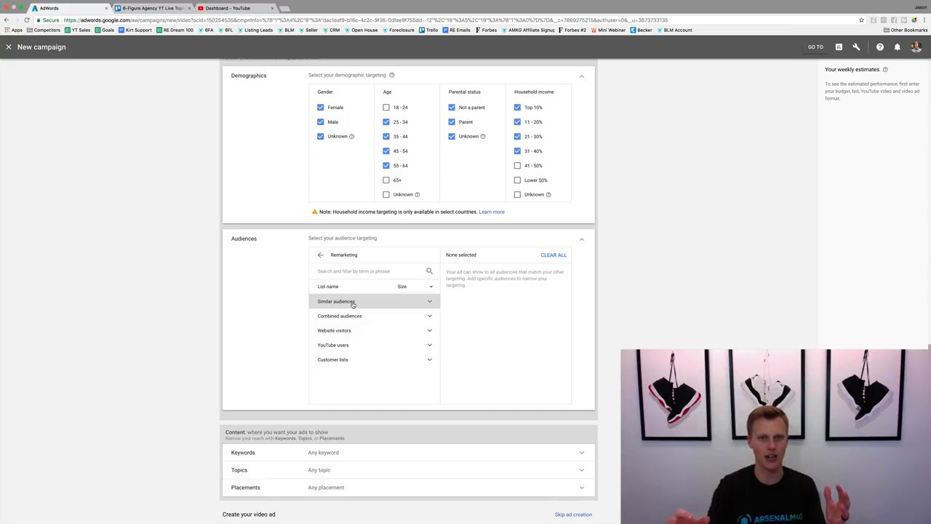
click(353, 304)
scroll(351, 327, down, 3)
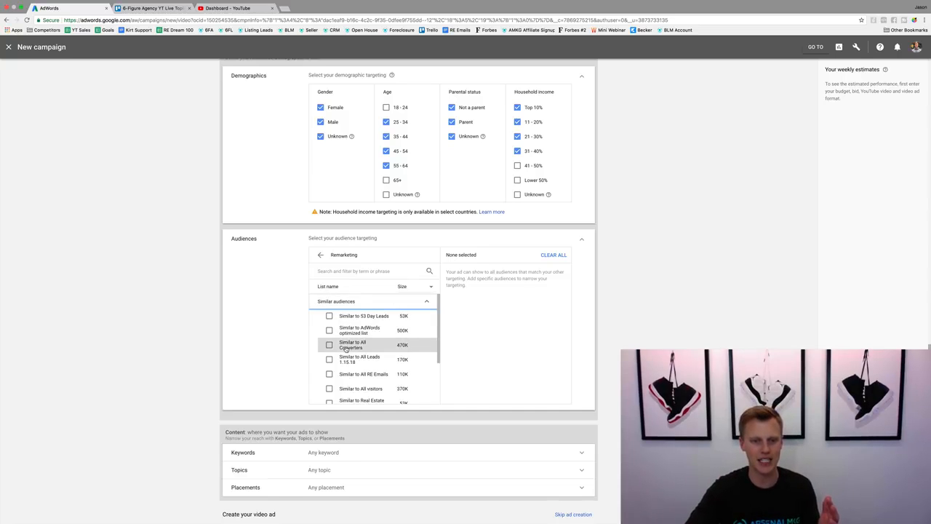
scroll(350, 347, down, 1)
scroll(350, 347, up, 5)
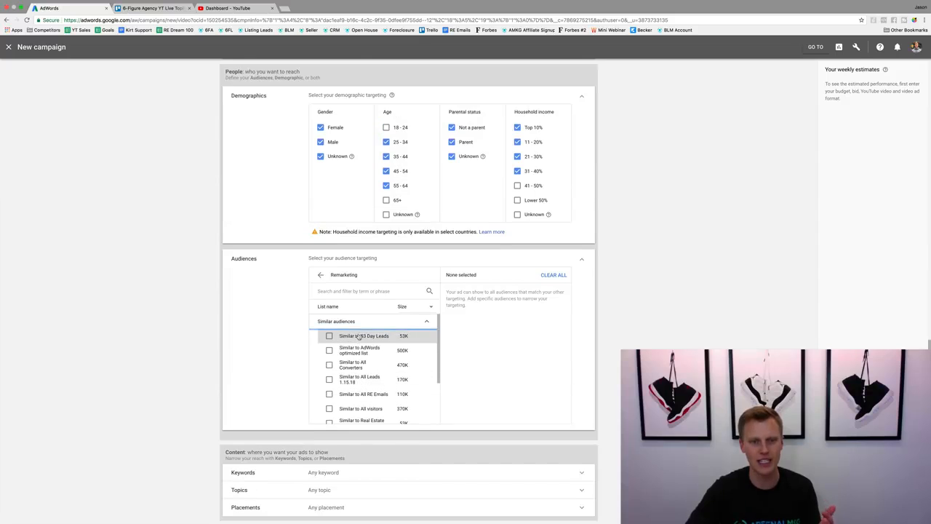
scroll(272, 359, down, 2)
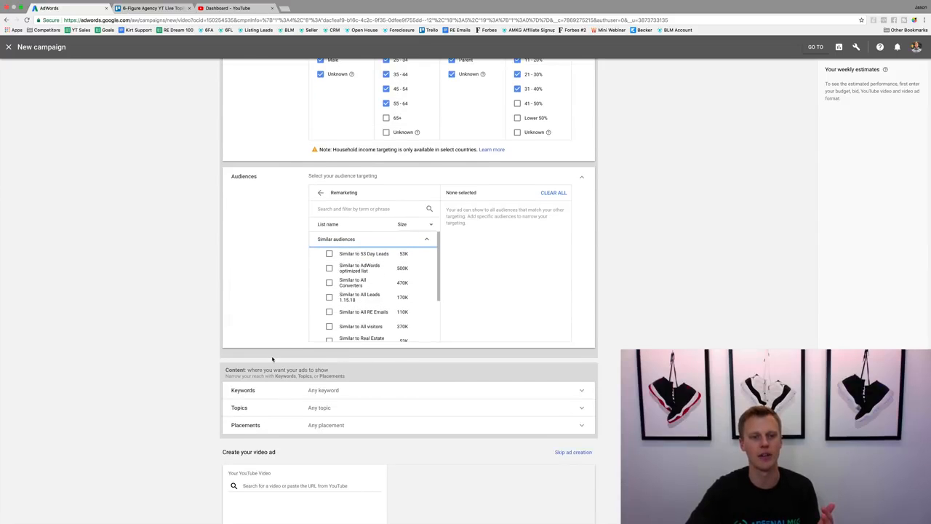
click(320, 192)
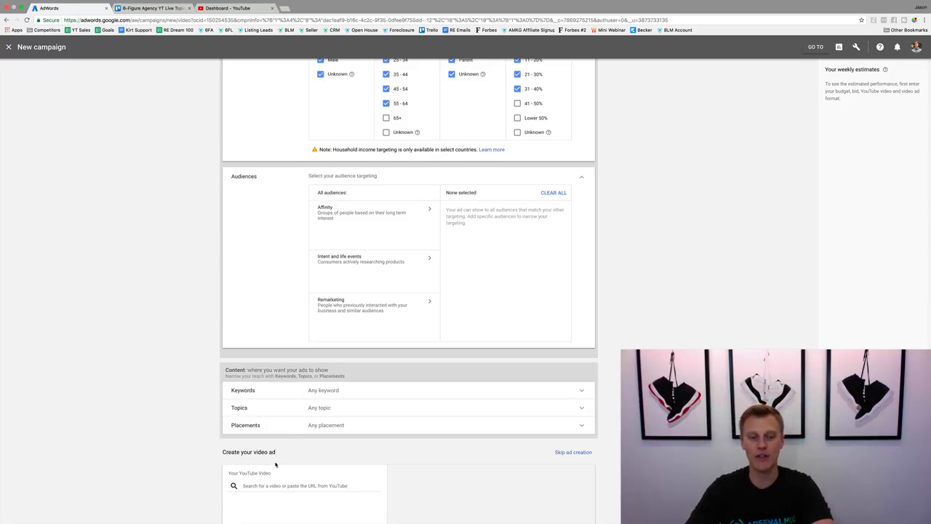
click(582, 177)
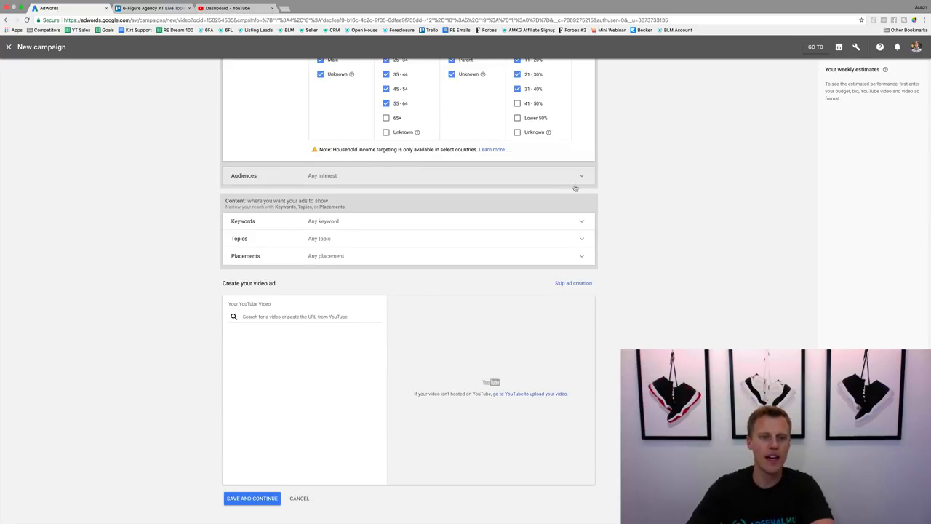
Add "basketball shoes", "kobe basketball shoes" and "lebron" on separate lines as the ad group's keywords.
click(334, 220)
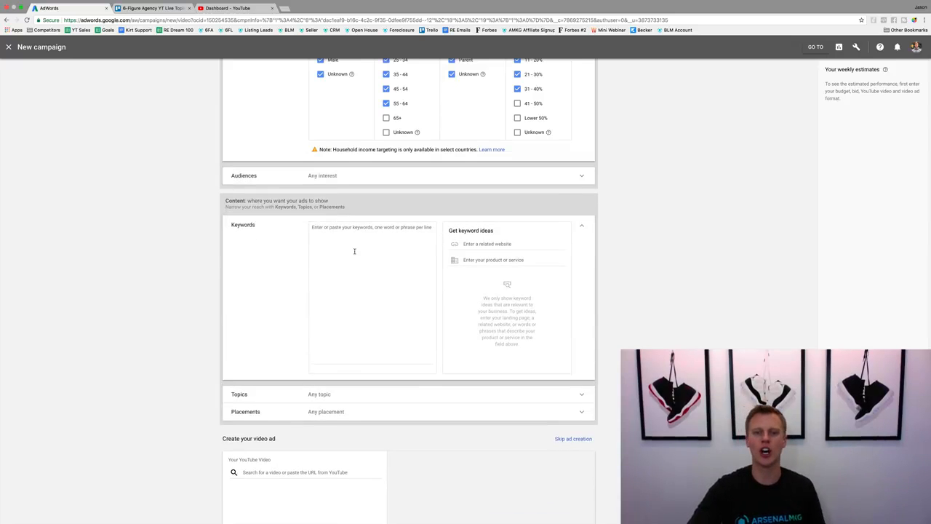
click(356, 241)
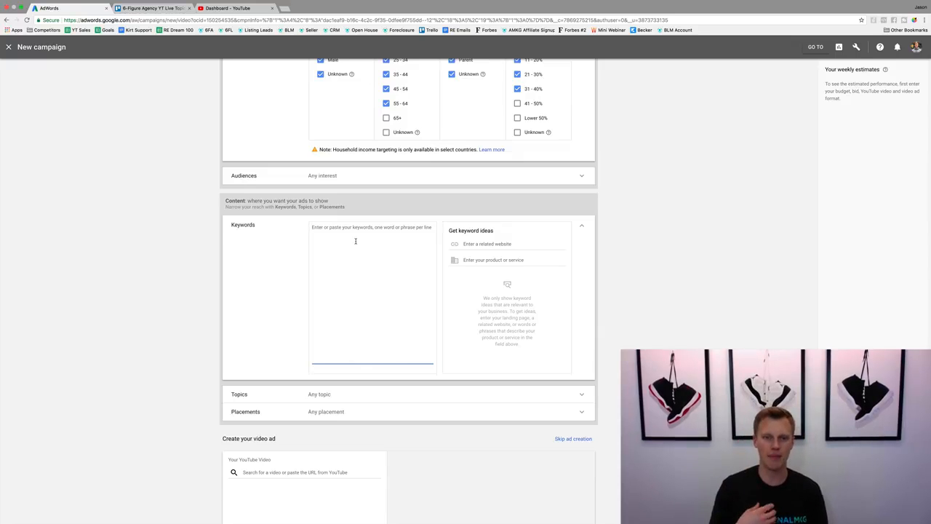
text(basketb)
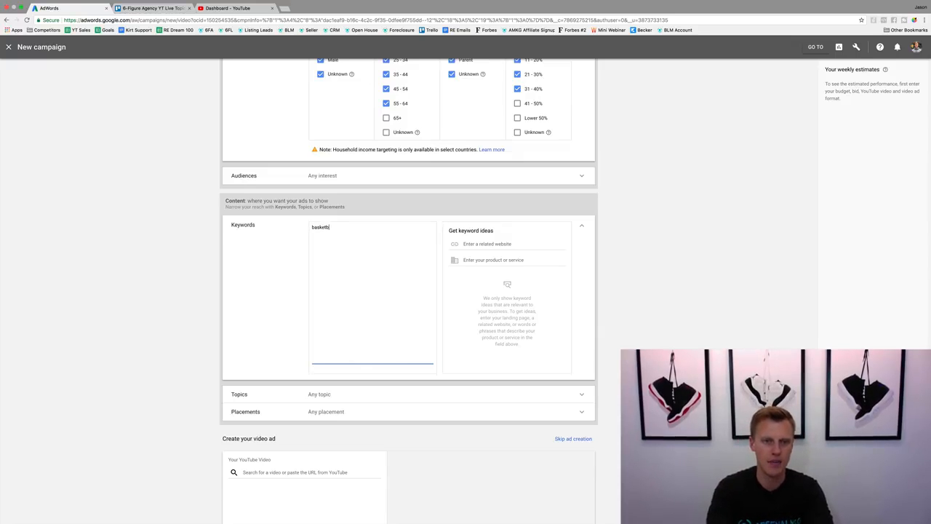
text(all shoes )
text(kob)
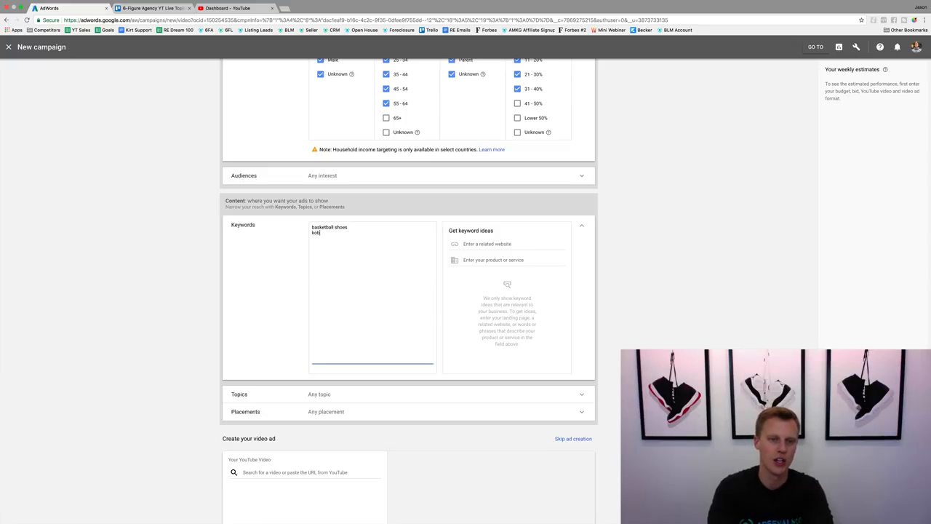
text(e basketba)
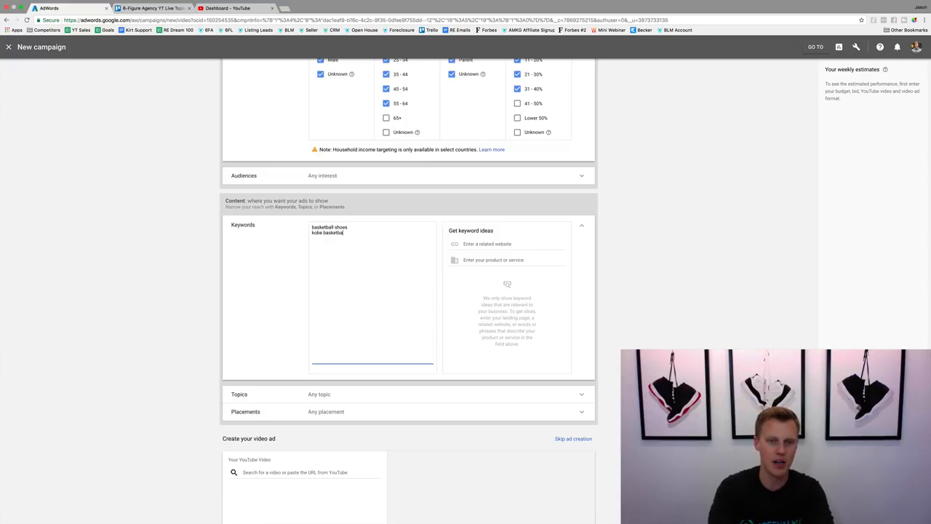
text(ll shoes)
key(Return)
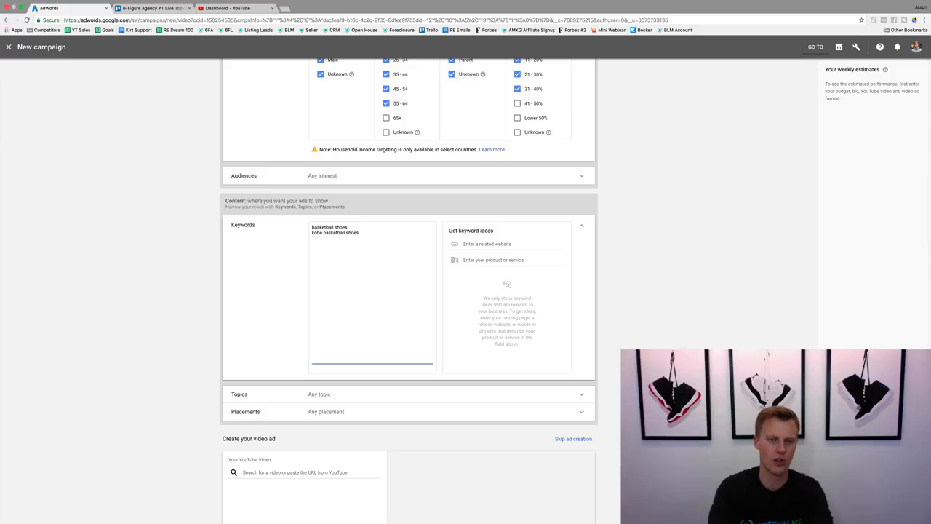
text(lebron)
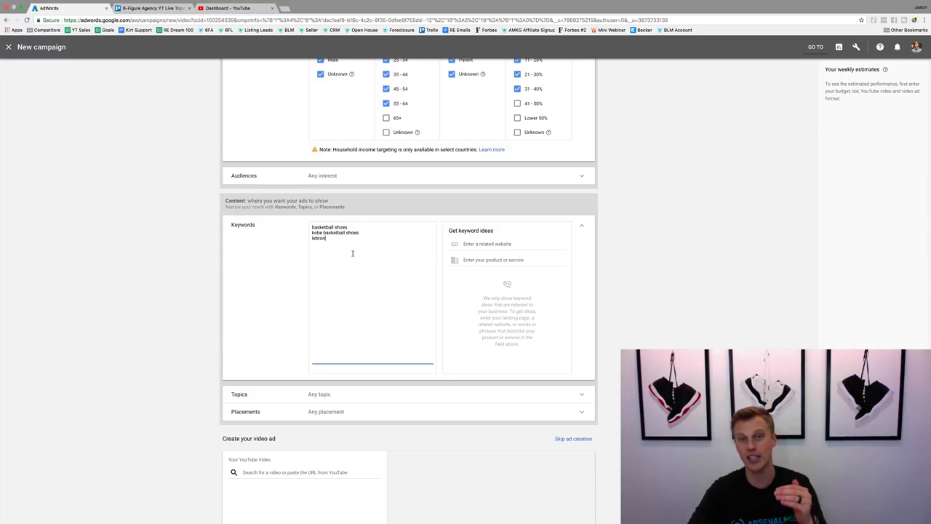
drag(349, 227, 311, 230)
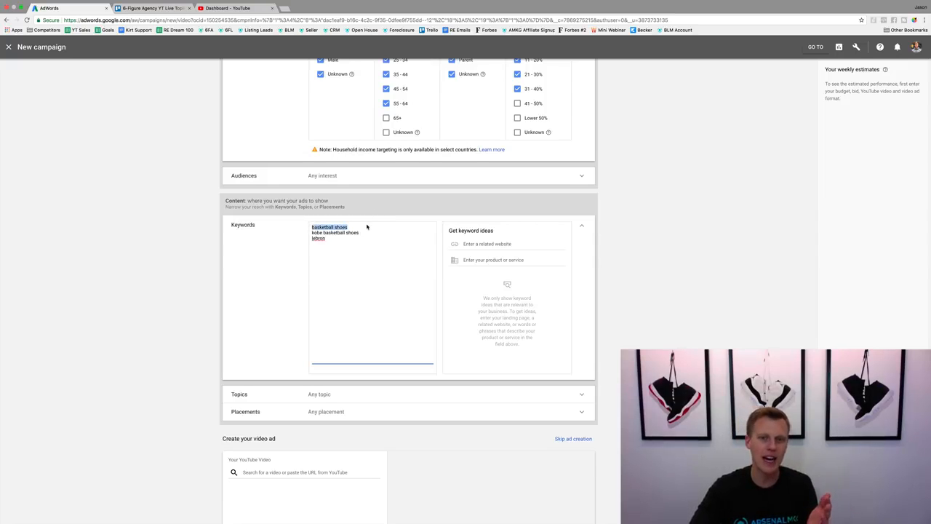
Examine the topic targeting categories and the audience targeting options alongside the ad group's keywords.
click(496, 244)
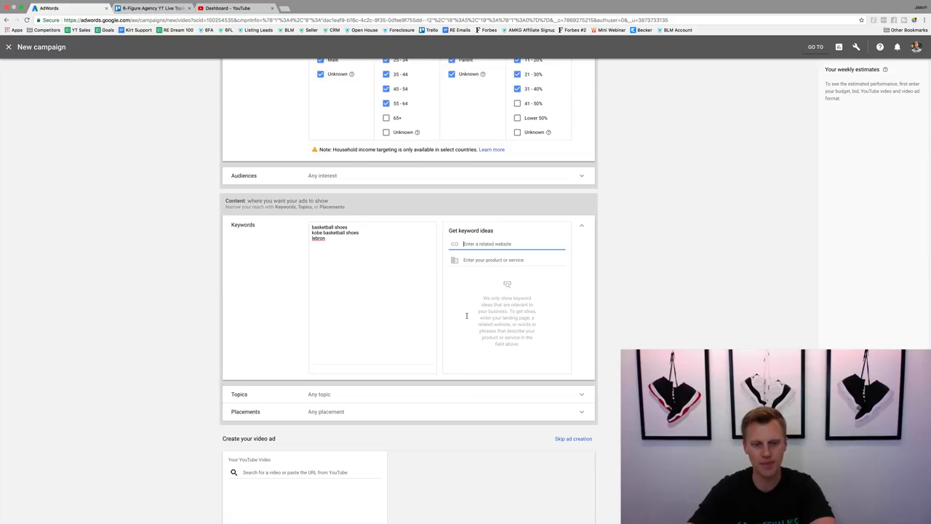
click(349, 396)
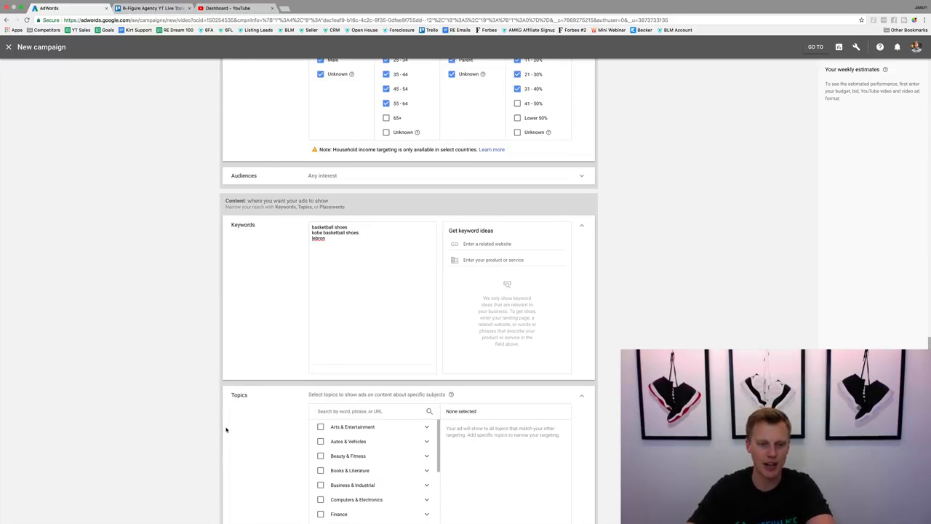
scroll(226, 430, down, 3)
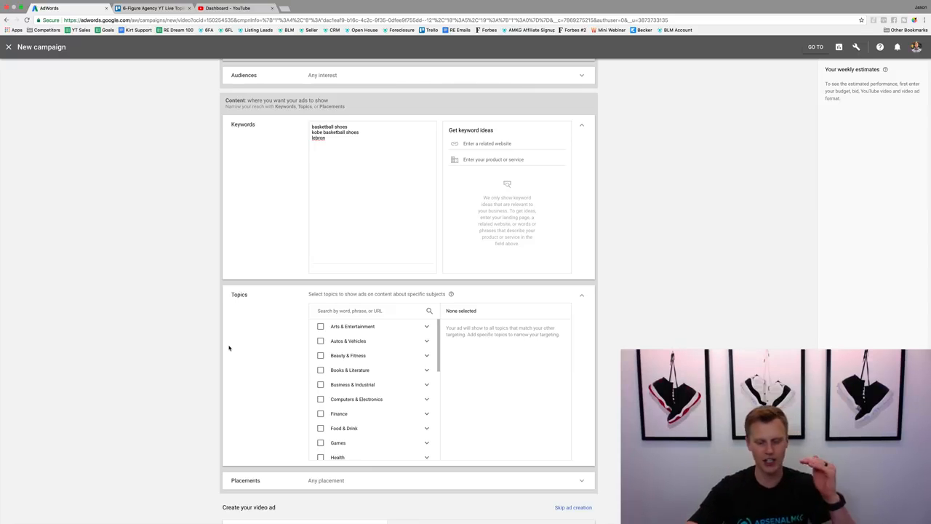
scroll(272, 202, up, 1)
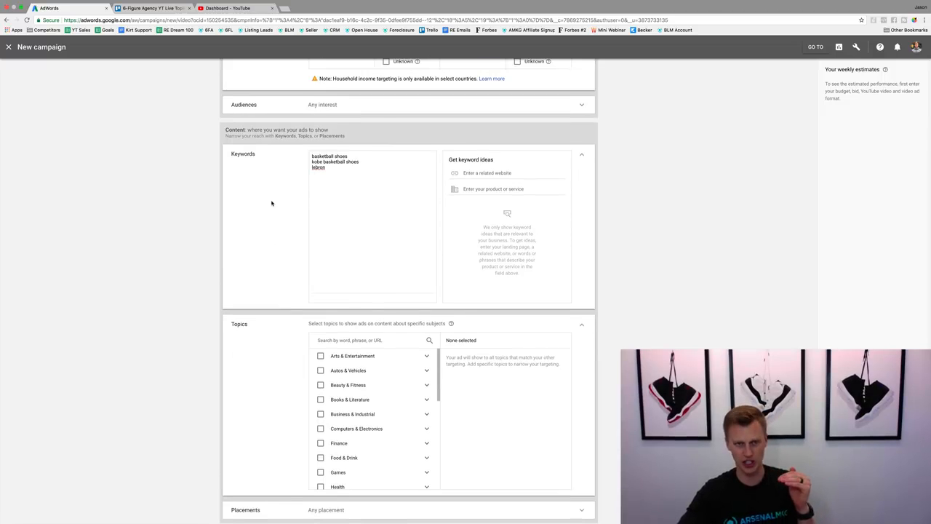
click(283, 105)
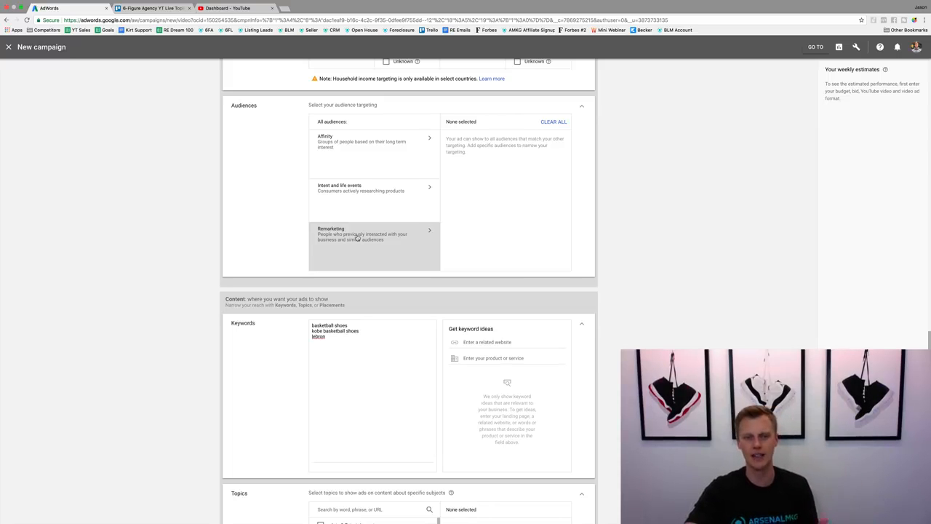
scroll(296, 244, down, 3)
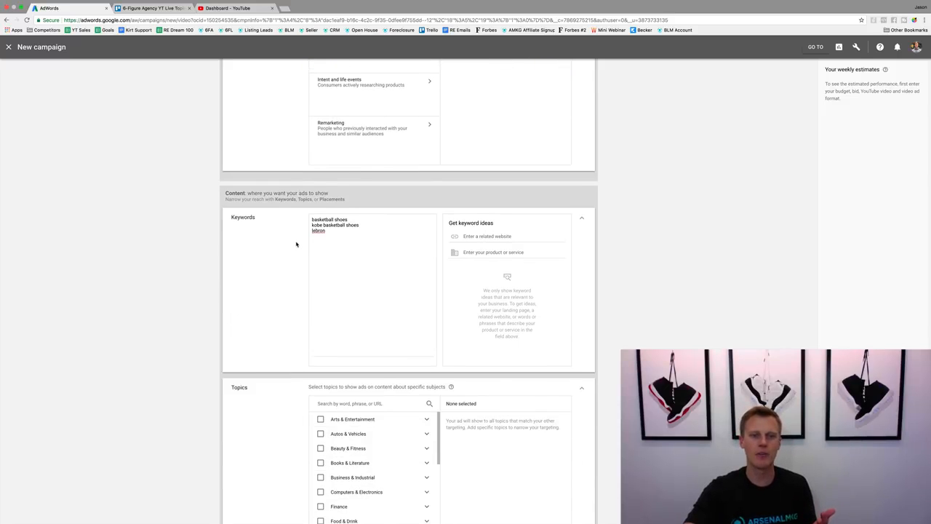
scroll(277, 269, up, 2)
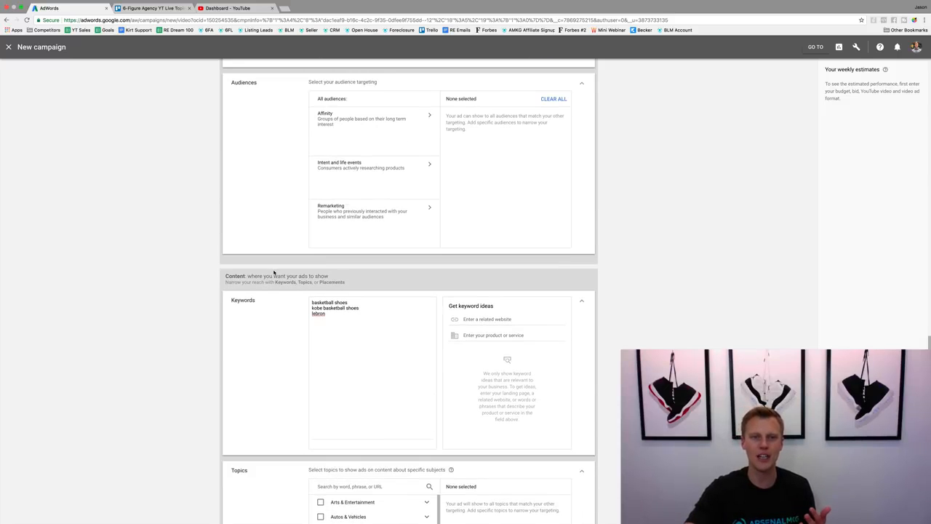
Look through the full list of topic categories down to World Localities without selecting any.
scroll(278, 297, down, 6)
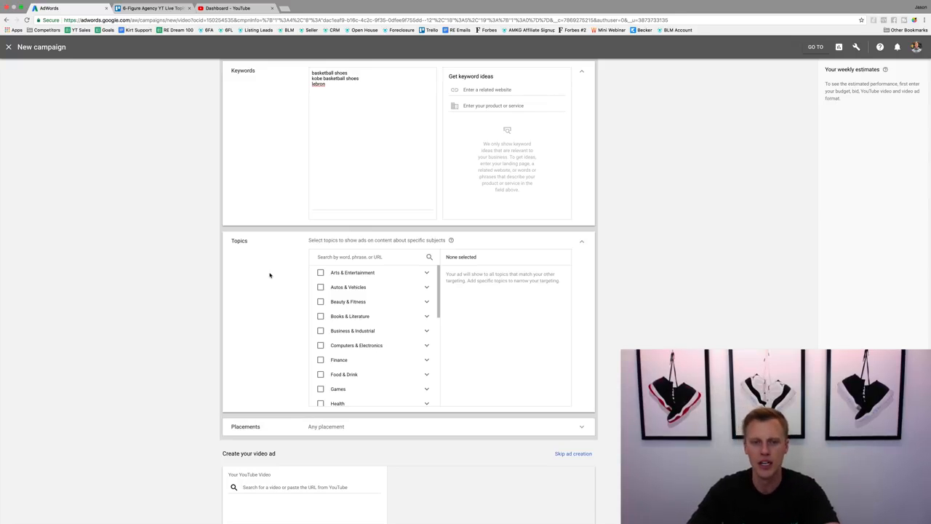
scroll(331, 297, down, 1)
scroll(331, 297, down, 1)
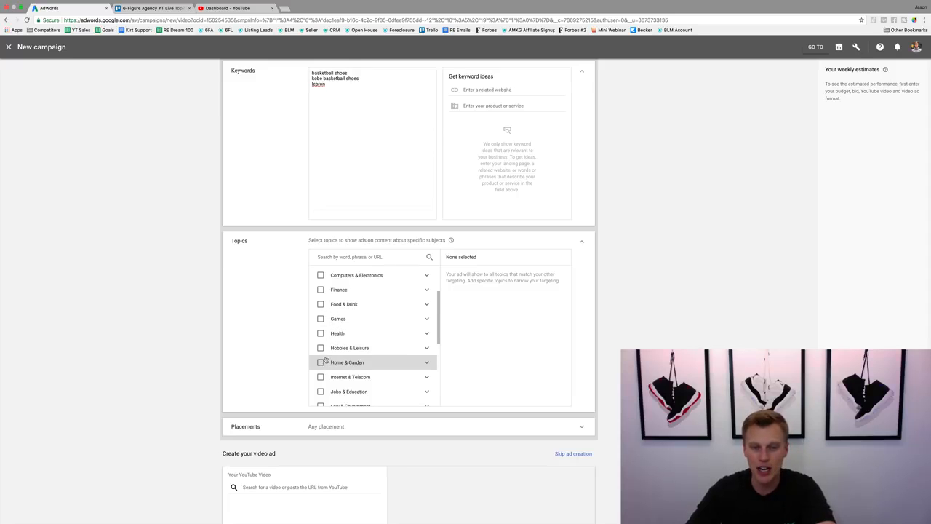
scroll(326, 364, down, 1)
scroll(331, 348, down, 5)
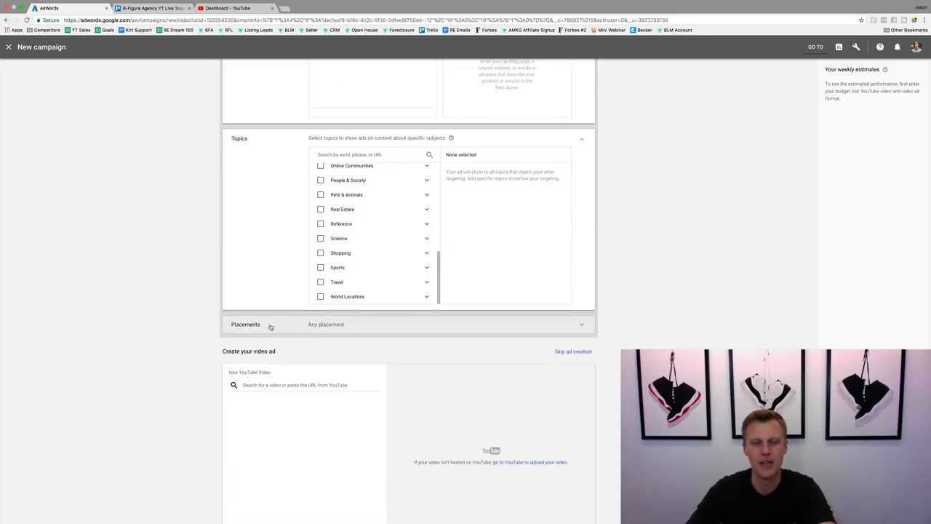
scroll(283, 287, up, 4)
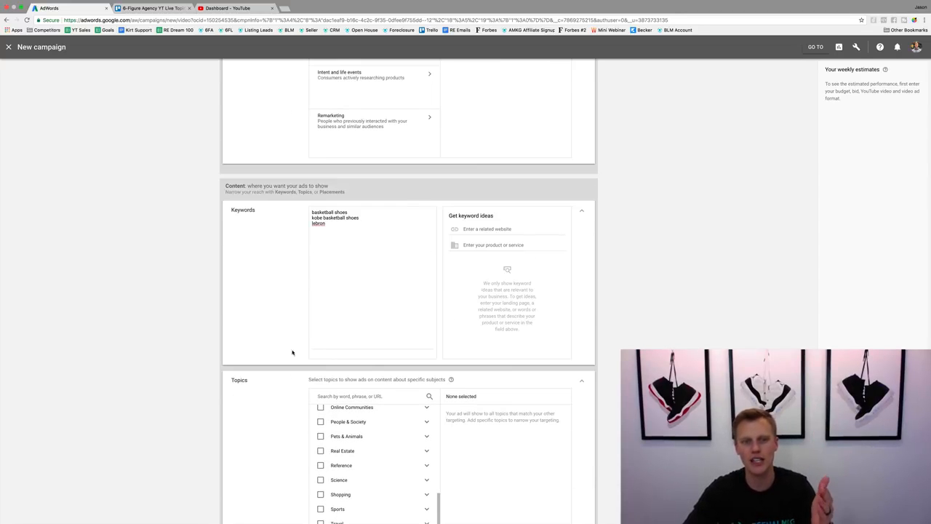
scroll(293, 397, down, 3)
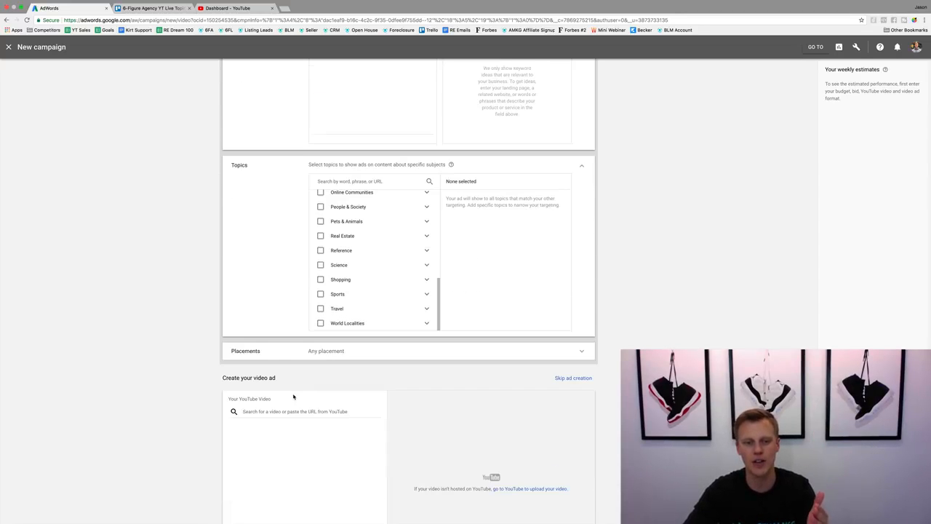
Open the placement targeting and look into its YouTube channels category, then return to the placement types.
click(298, 357)
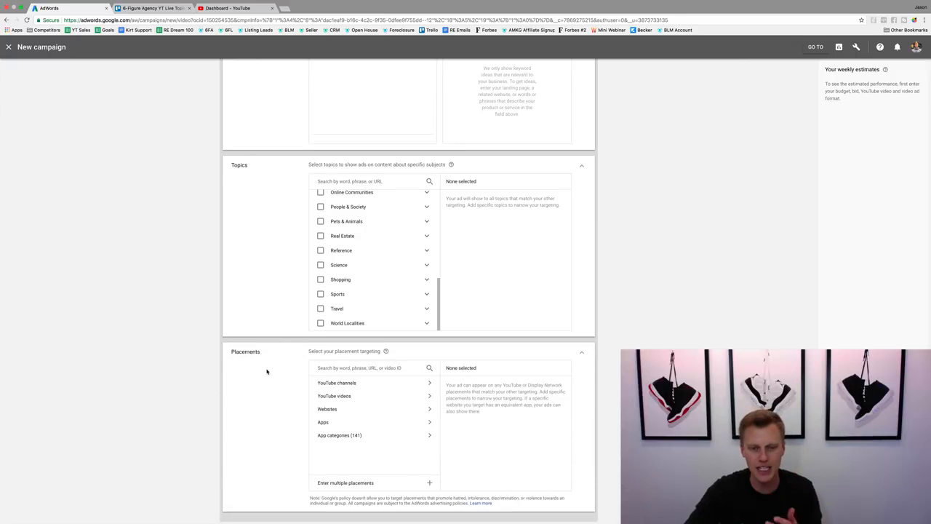
scroll(267, 372, down, 2)
scroll(266, 372, down, 3)
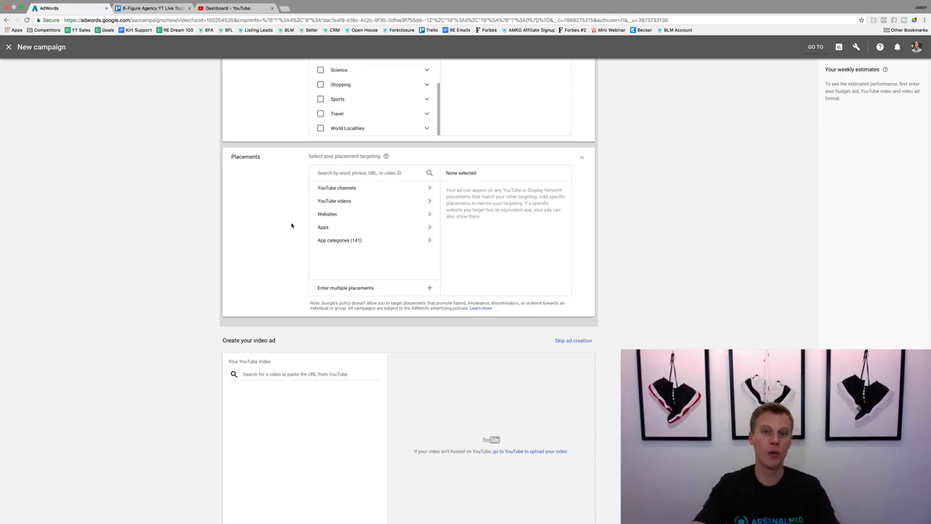
click(337, 188)
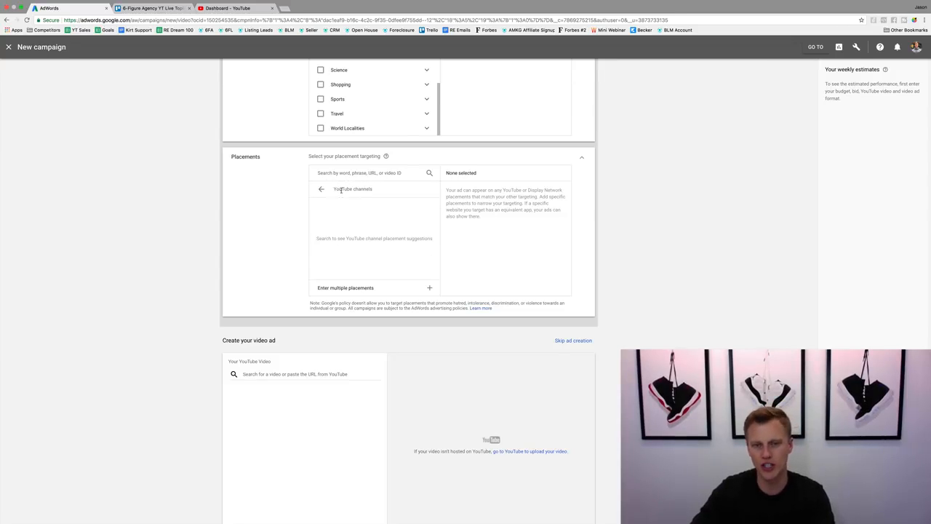
click(320, 189)
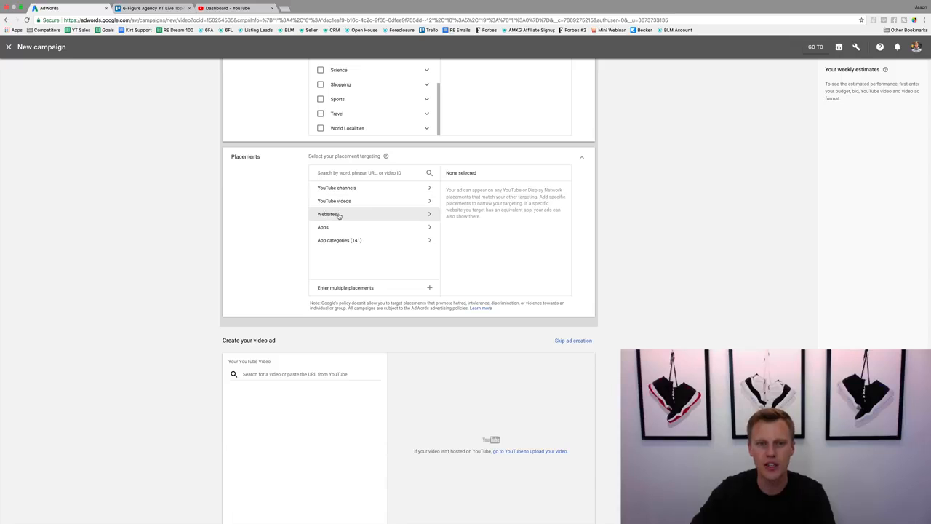
Search the placements for "basketball shoes" and list the matching YouTube videos.
click(341, 173)
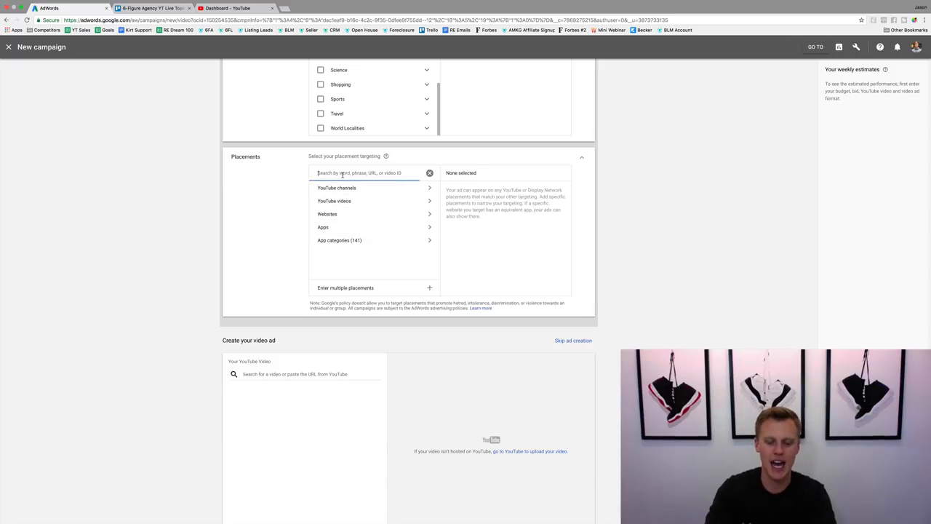
text(basketball)
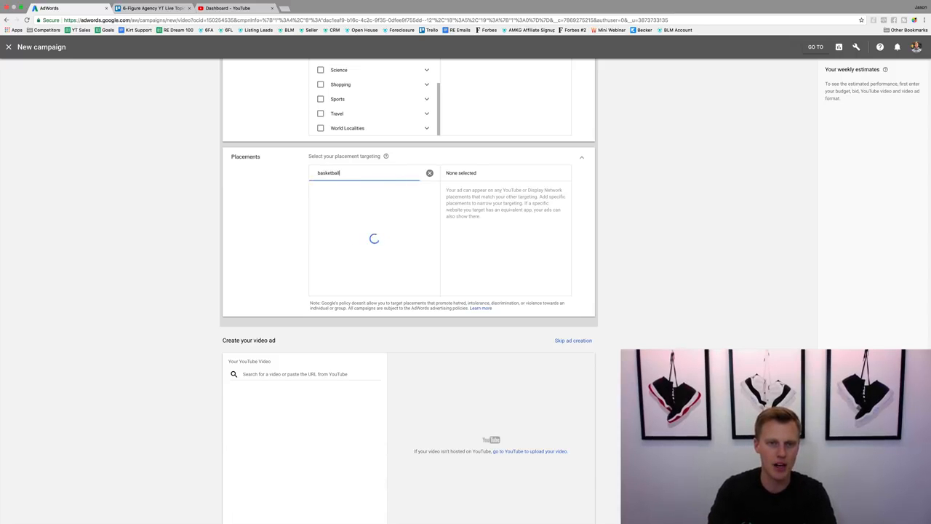
text( shoes)
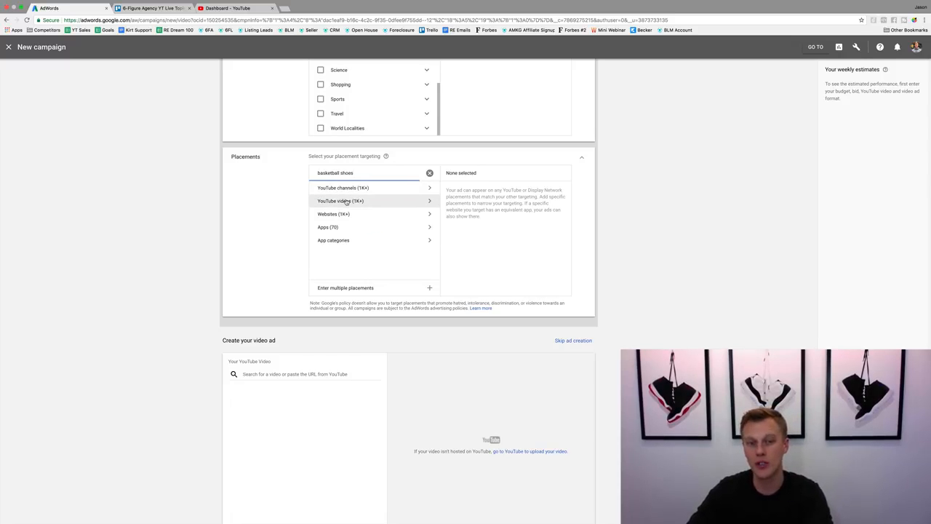
click(346, 202)
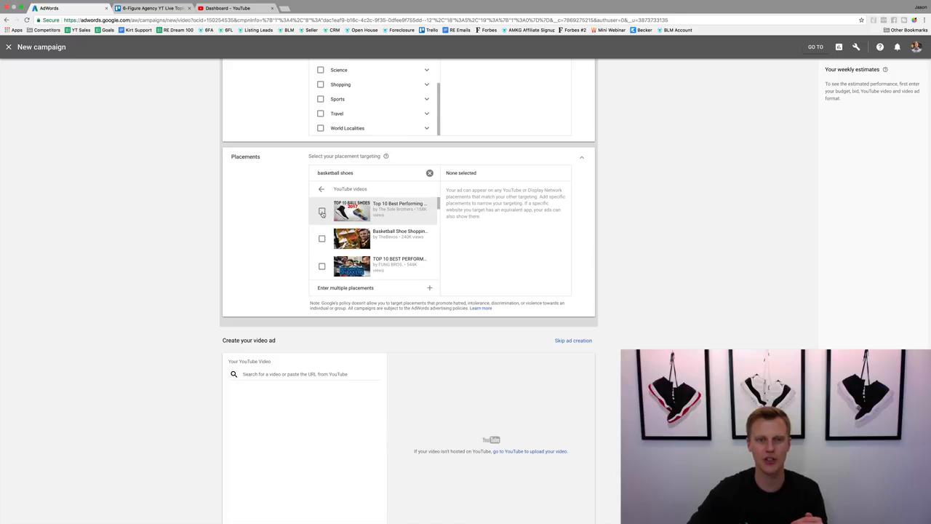
Add the first five YouTube videos in the basketball shoes results as placements.
click(322, 212)
click(322, 238)
click(321, 266)
scroll(333, 251, down, 2)
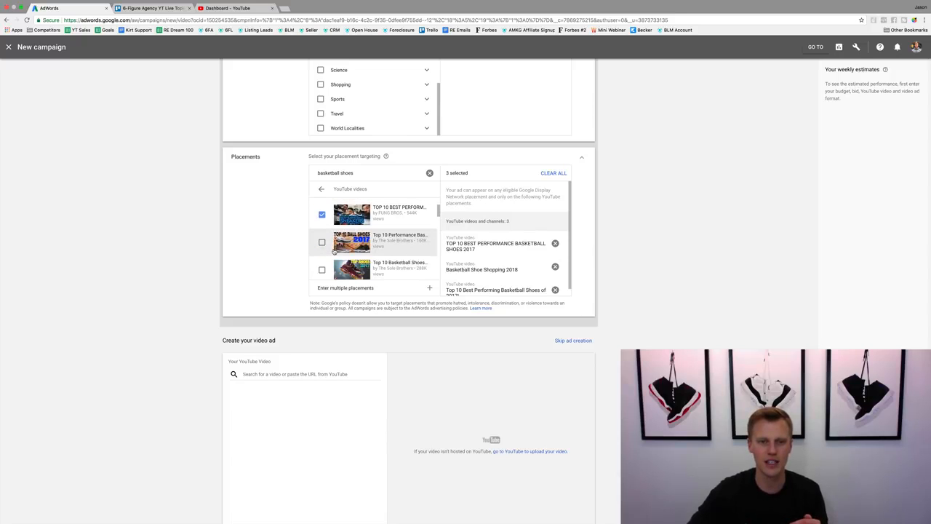
click(322, 243)
click(323, 270)
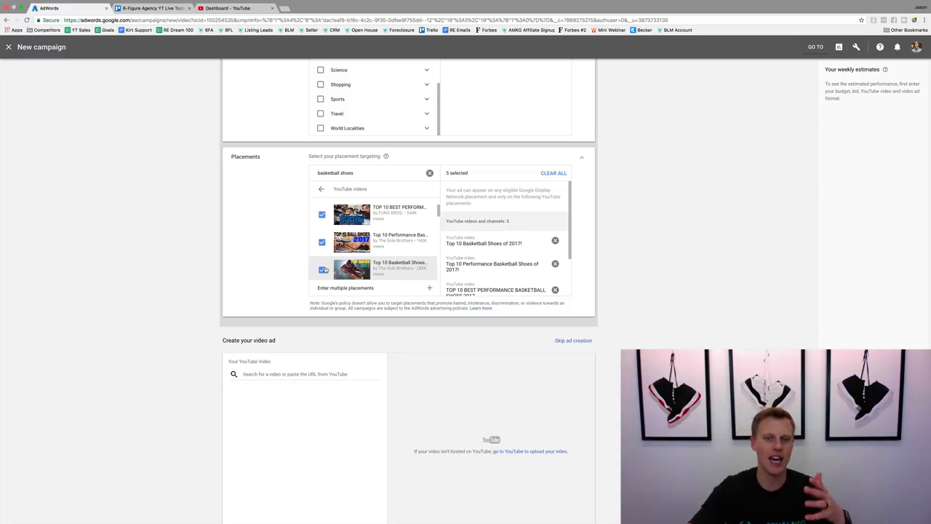
Add the videos "Basketball Shoe Shopping 2017", "Top 5 Outdoor Basketball Shoes!" and "Top Budget Model Basketball Shoes!" as placements.
scroll(323, 247, down, 4)
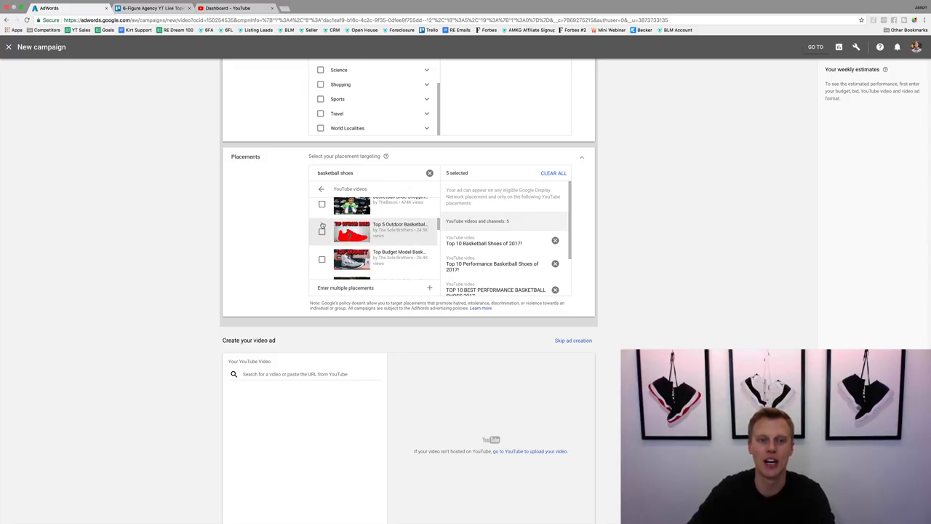
click(322, 204)
click(321, 232)
click(322, 259)
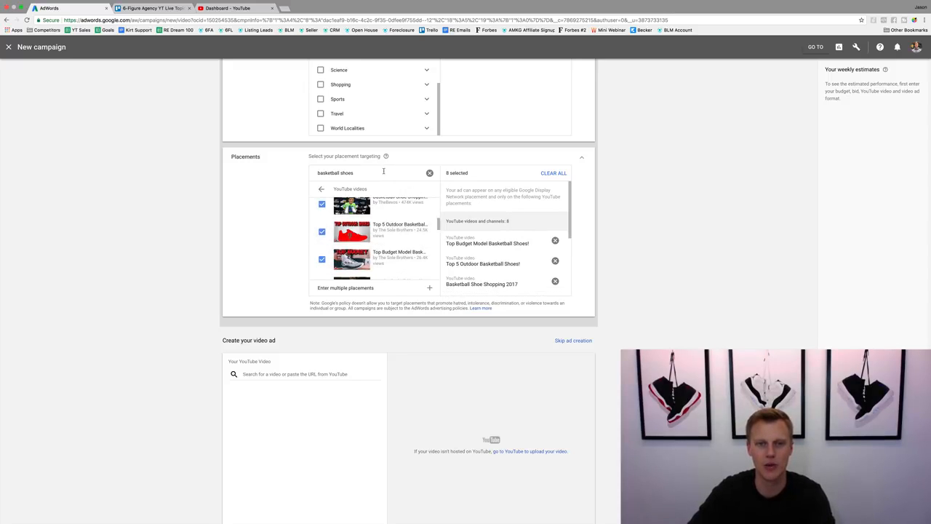
Search the placements for "lebron shoes" and add the first three YouTube videos in the results.
triple_click(331, 172)
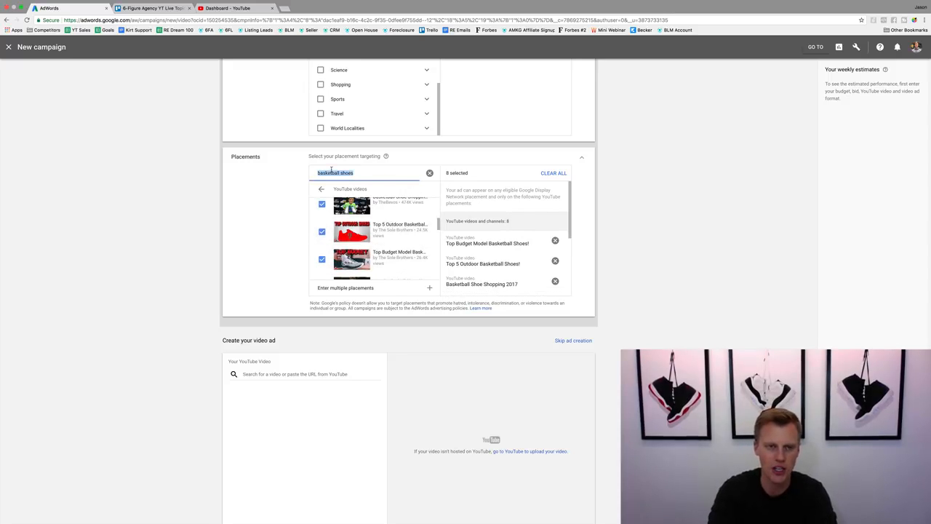
text(lebron shoes)
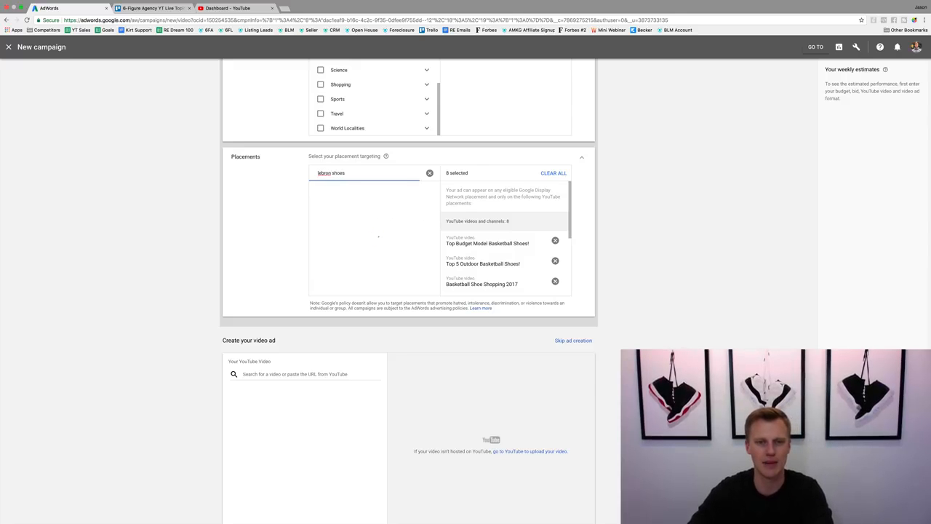
click(322, 209)
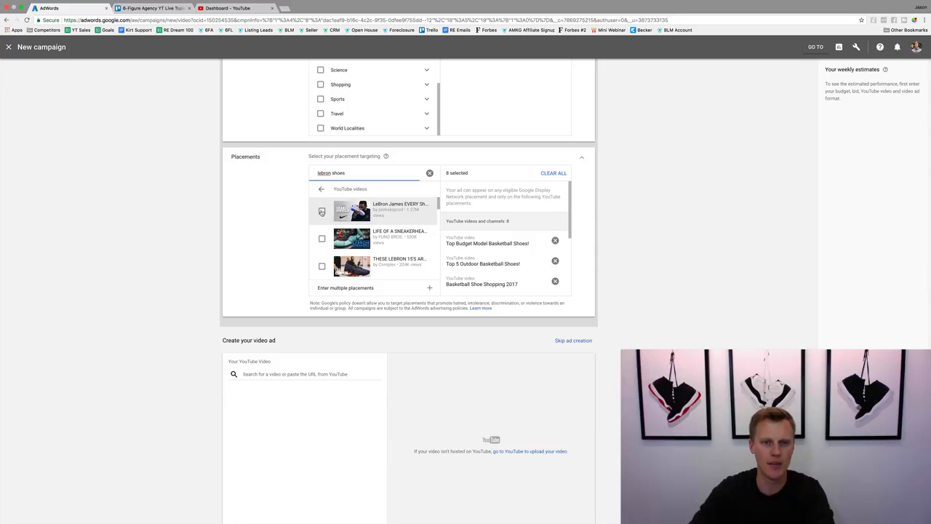
click(322, 239)
click(322, 265)
Add the next three lebron shoes videos as placements: the sneaker closet, Nike Lebron 13 and EQUALITY shoes videos.
scroll(328, 253, down, 1)
scroll(328, 252, down, 1)
click(322, 253)
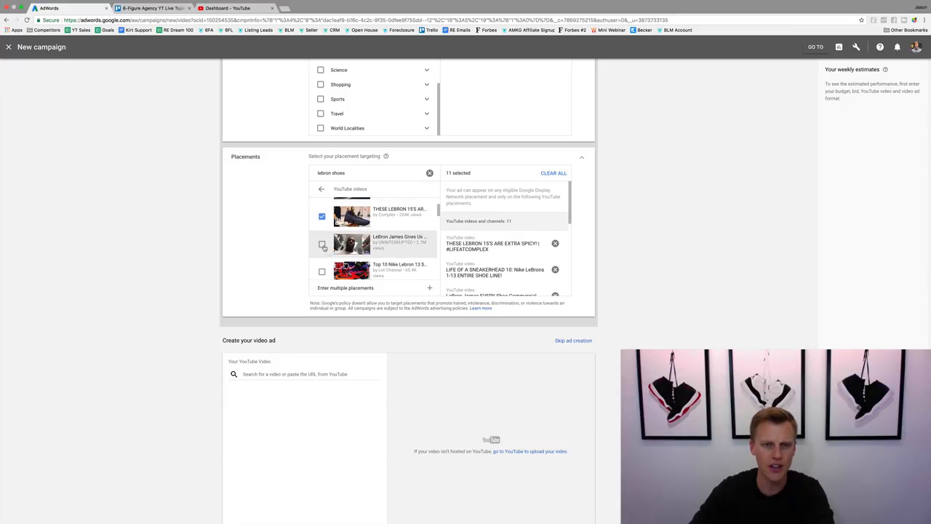
scroll(328, 253, down, 1)
click(322, 253)
scroll(328, 254, down, 1)
click(322, 245)
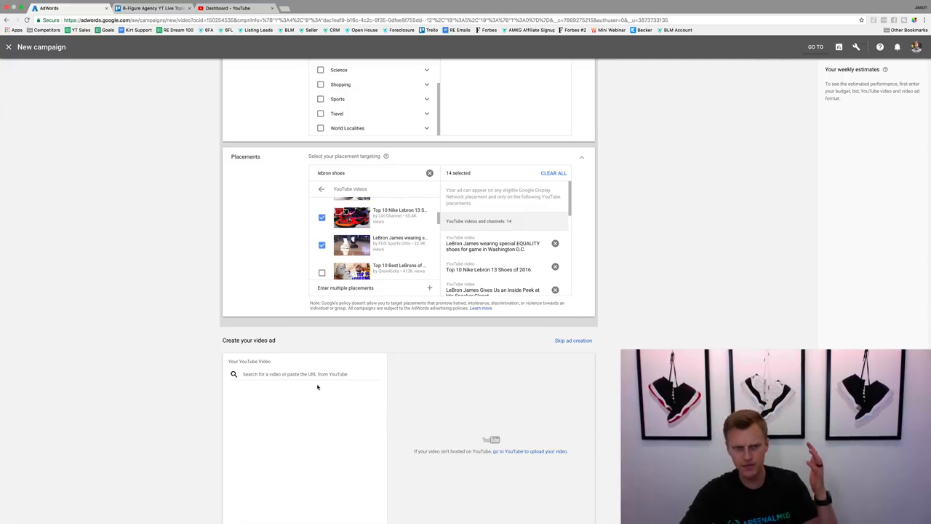
scroll(311, 386, down, 1)
scroll(312, 385, up, 3)
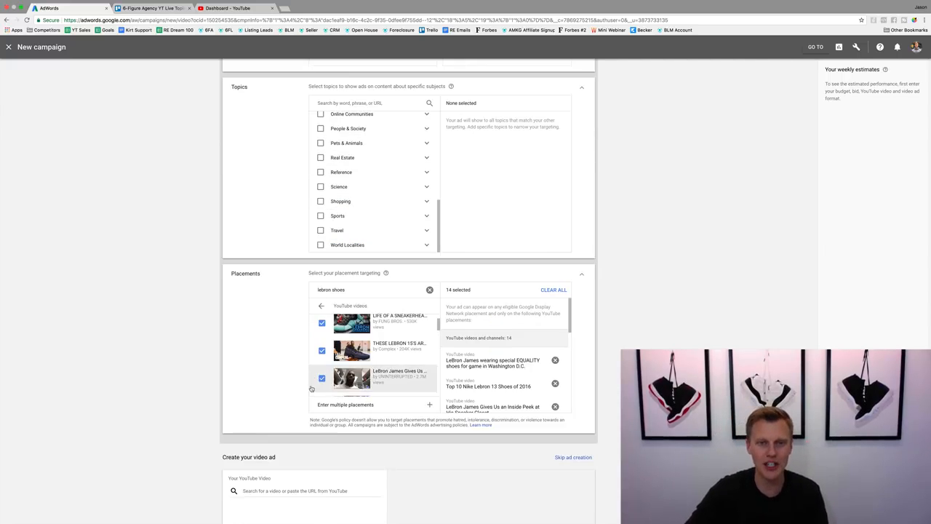
scroll(262, 374, down, 4)
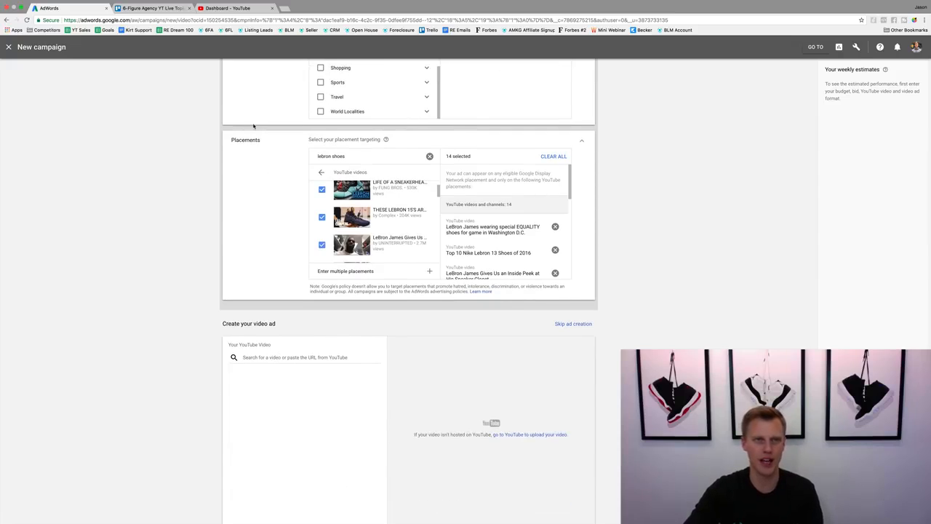
Open youtube.com in a new browser tab.
click(284, 8)
text(youtube.com)
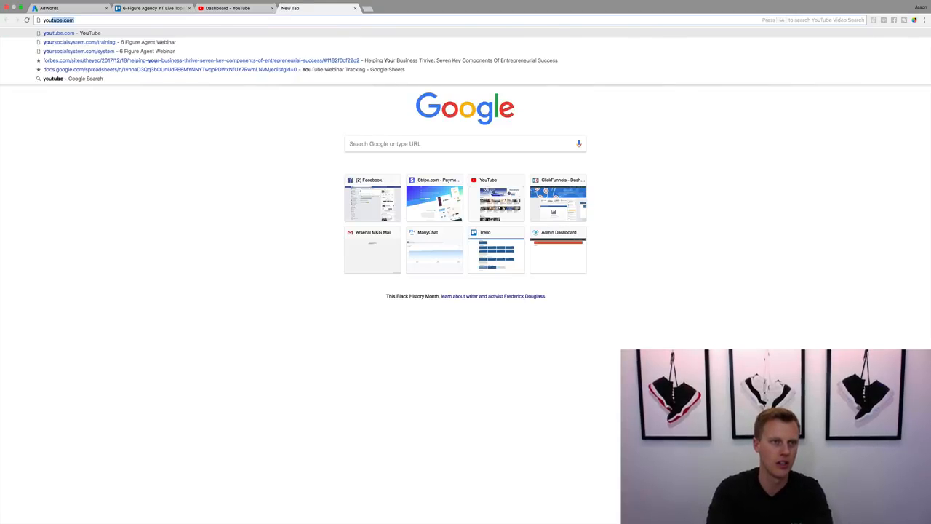
key(Return)
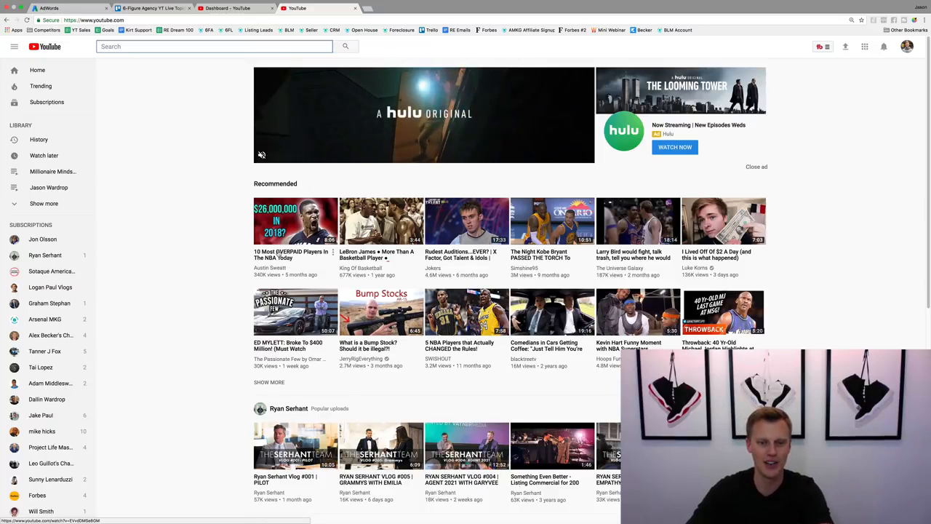
Open the recommended video "10 Most OVERPAID Players In The NBA Today", pause its playback and select its web address.
scroll(278, 253, down, 2)
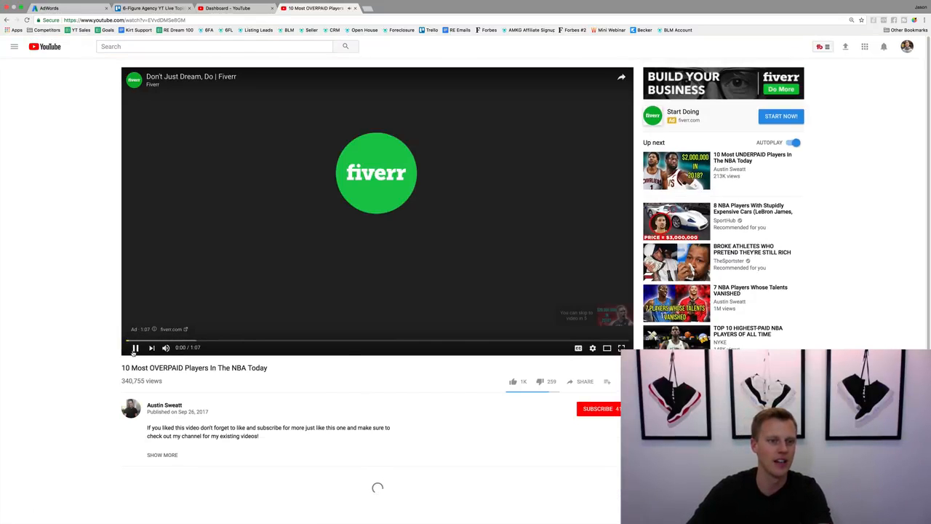
click(134, 348)
click(198, 21)
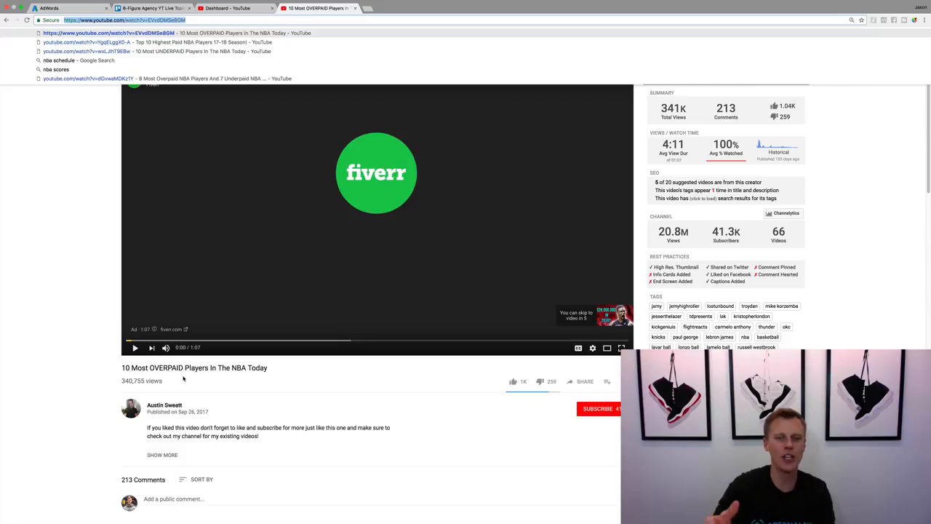
Return to the AdWords campaign, use the copied YouTube address as the ad's video and choose the In-stream ad format.
click(50, 318)
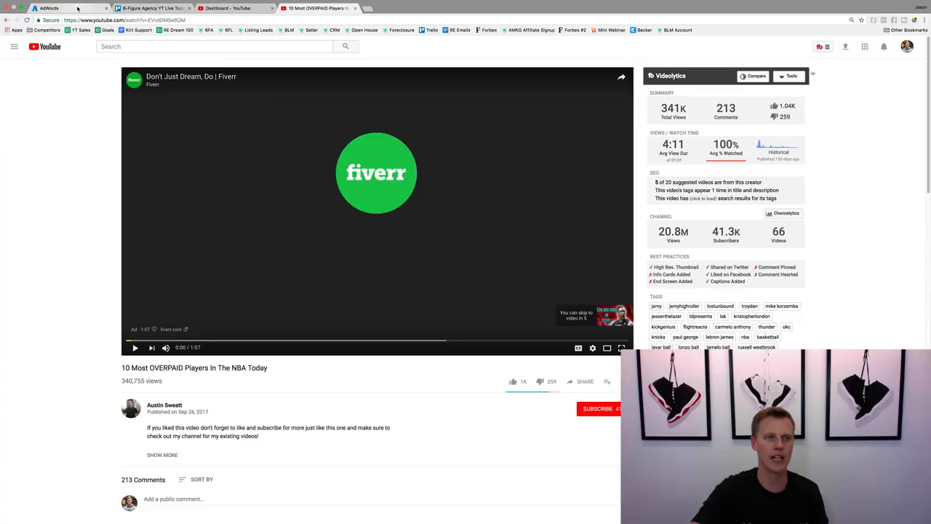
click(79, 9)
click(280, 356)
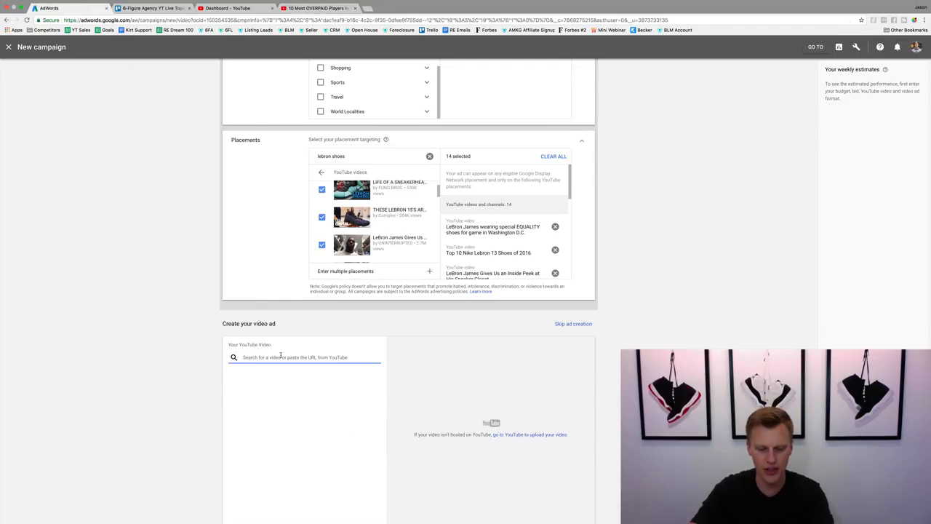
key(ctrl+v)
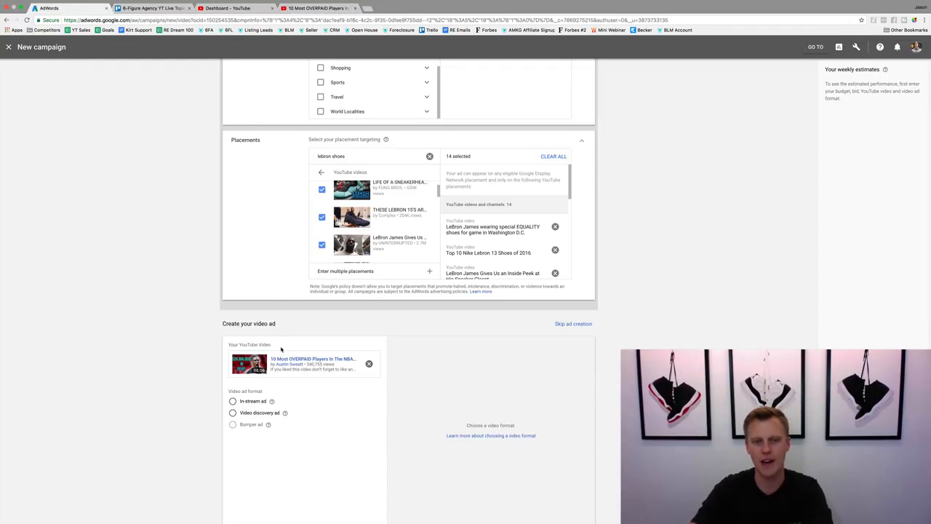
click(233, 401)
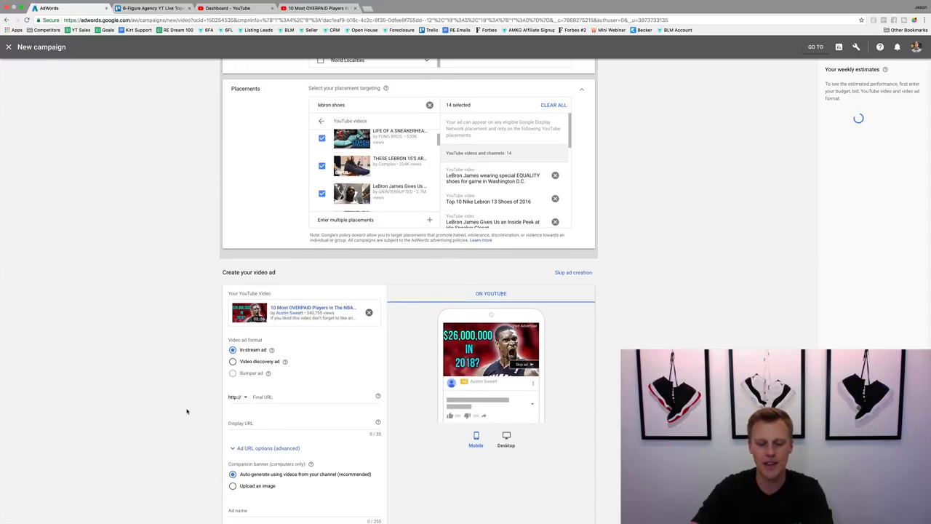
Open yoursocialsystem.com/leads in a new browser tab and copy its web address.
key(ctrl+t)
text(your)
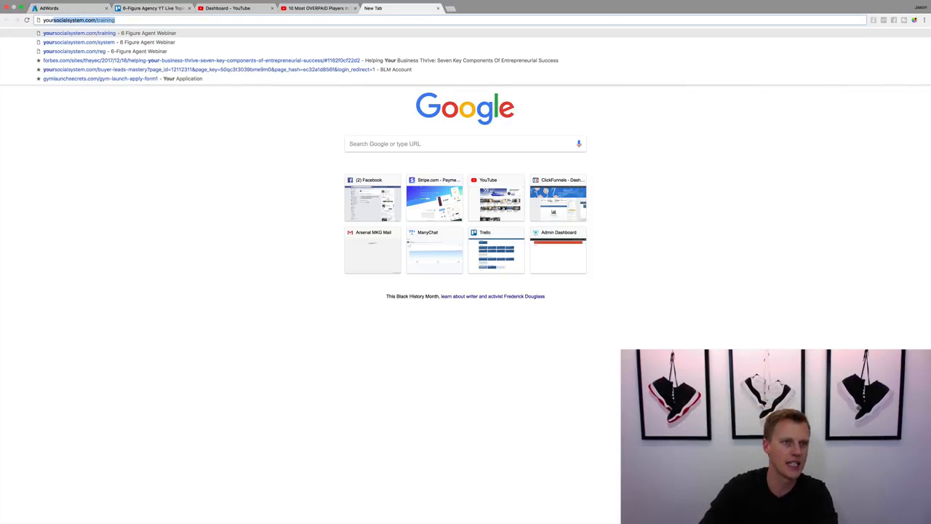
text(socialsystem.com/lea)
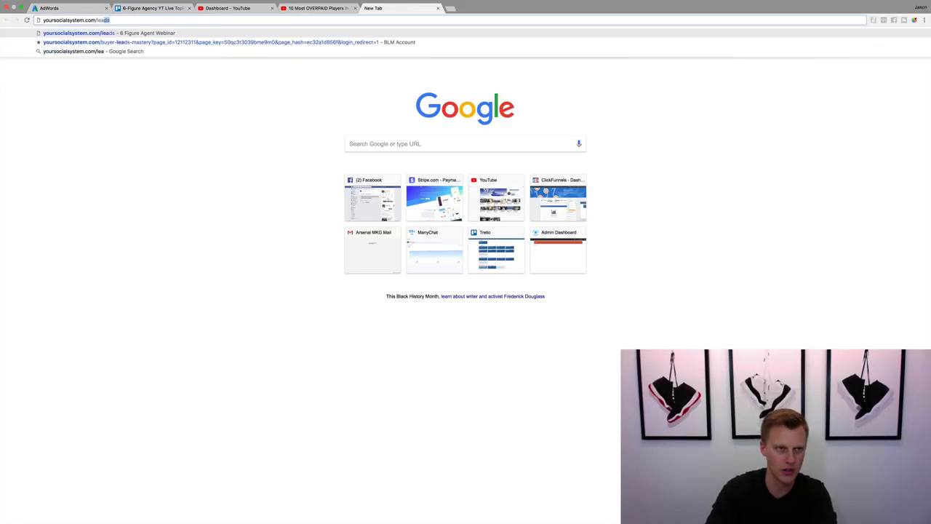
text(ds)
key(Return)
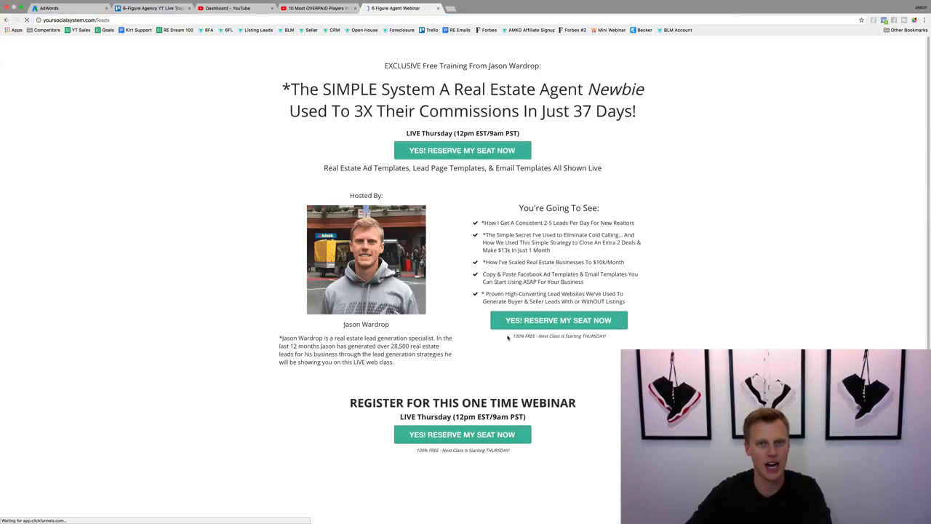
click(133, 20)
key(ctrl+c)
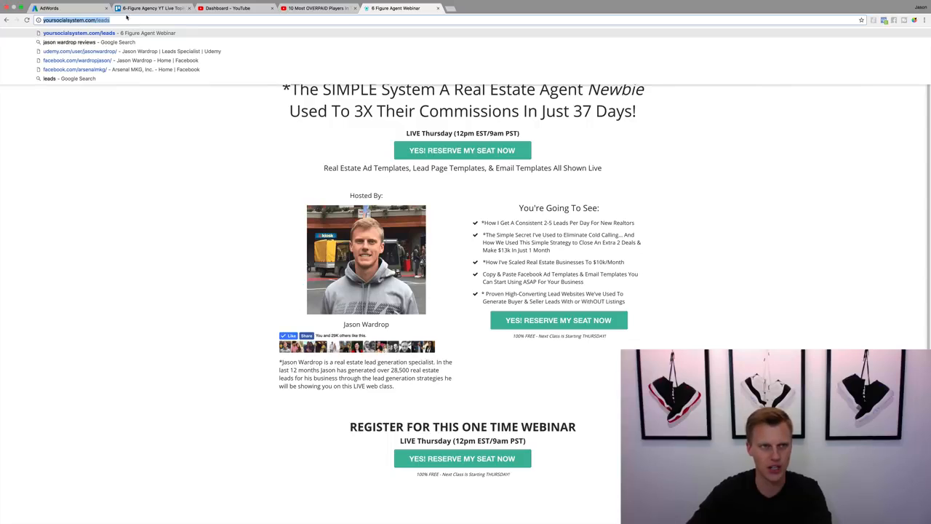
Set both the Final URL and the Display URL of the video ad in AdWords to yoursocialsystem.com/leads.
click(66, 8)
click(280, 397)
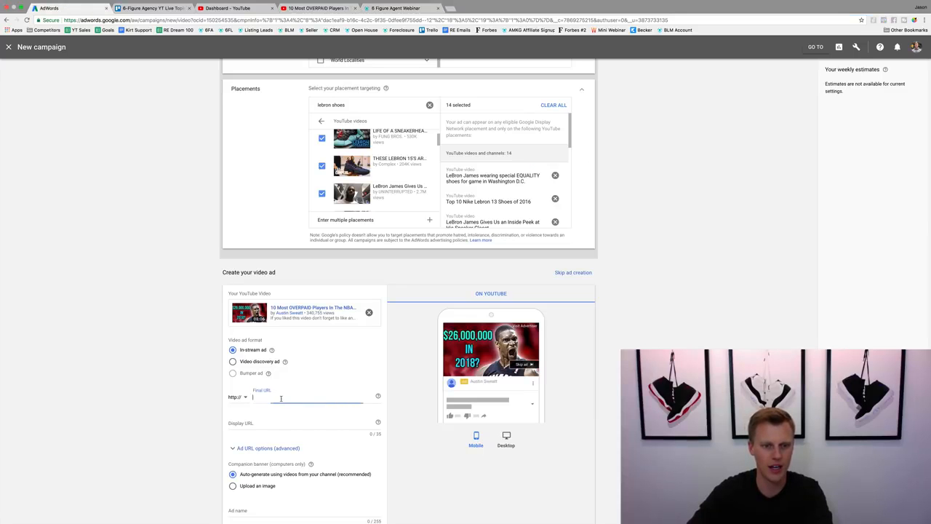
key(ctrl+v)
click(288, 424)
scroll(196, 413, down, 3)
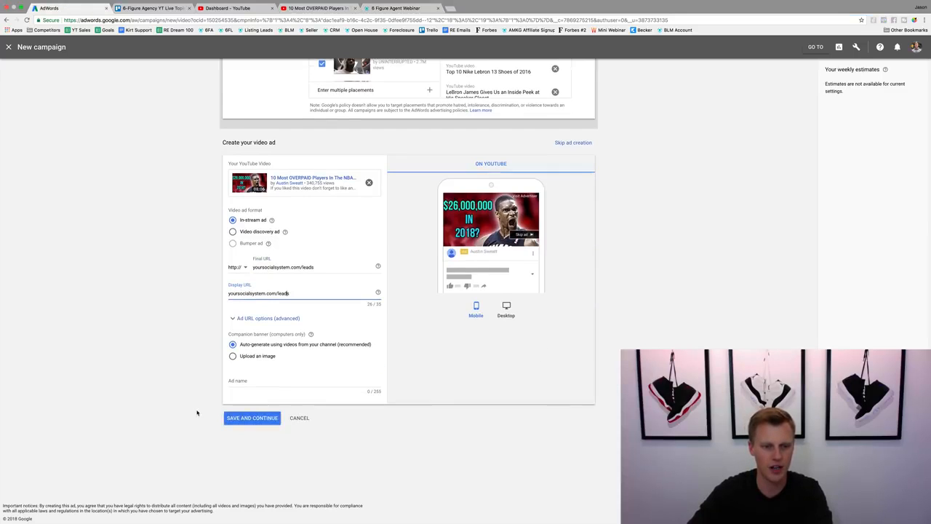
click(247, 380)
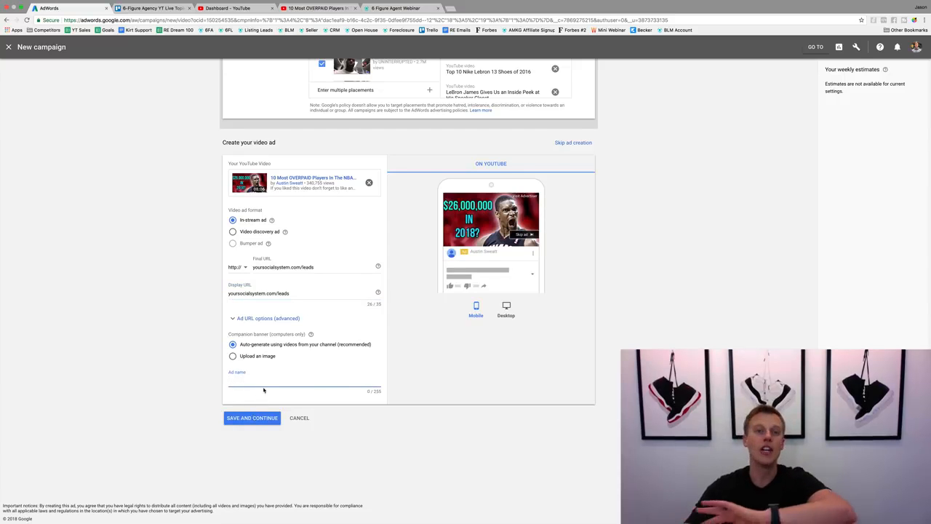
scroll(264, 389, up, 4)
scroll(264, 389, down, 2)
scroll(264, 390, down, 2)
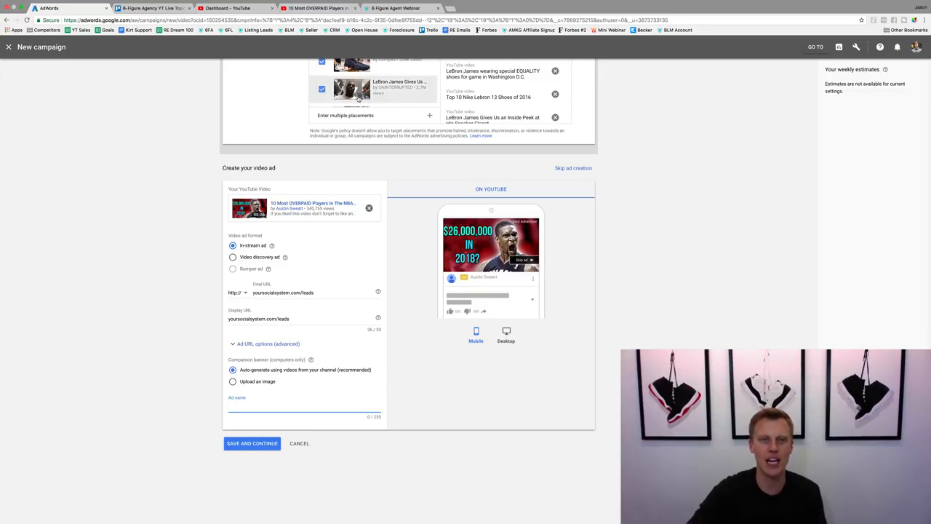
Switch to the webinar landing page and examine its main headline and the disclaimer in the footer.
click(384, 10)
click(266, 212)
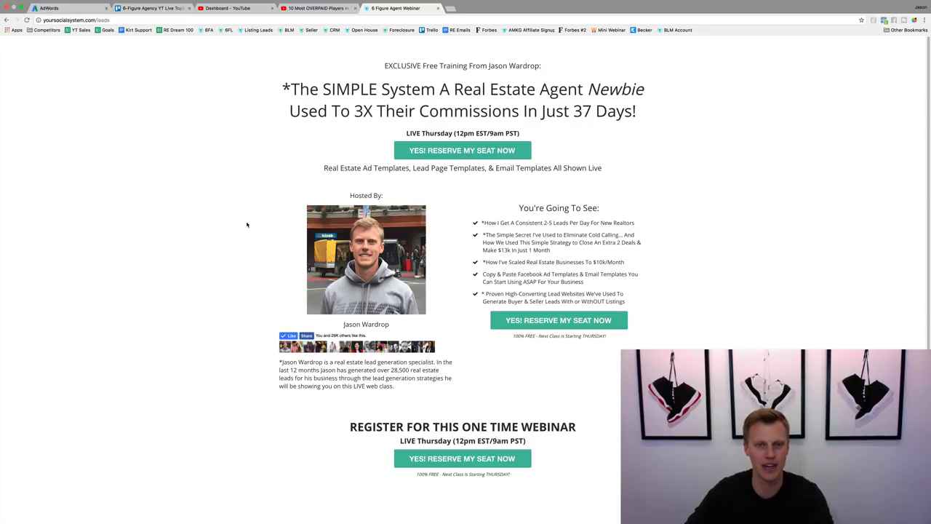
scroll(246, 225, down, 3)
scroll(247, 225, up, 3)
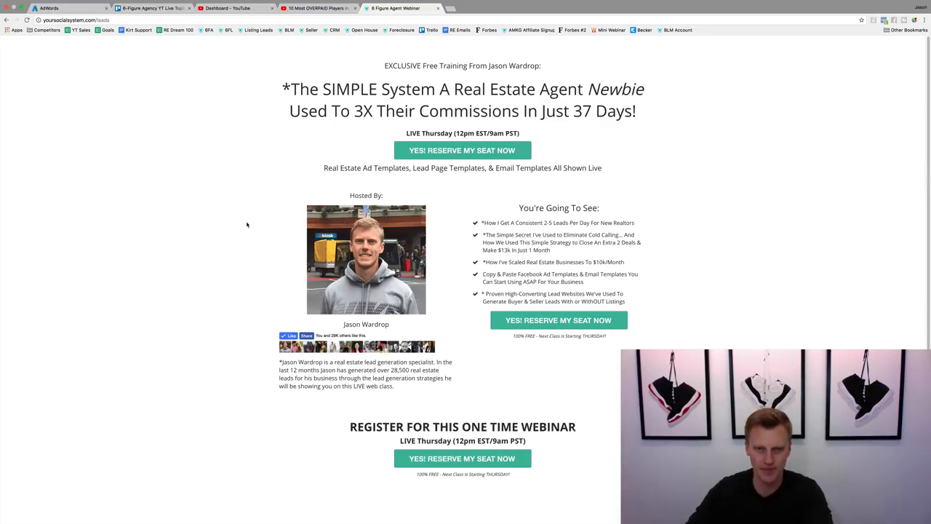
drag(290, 88, 641, 113)
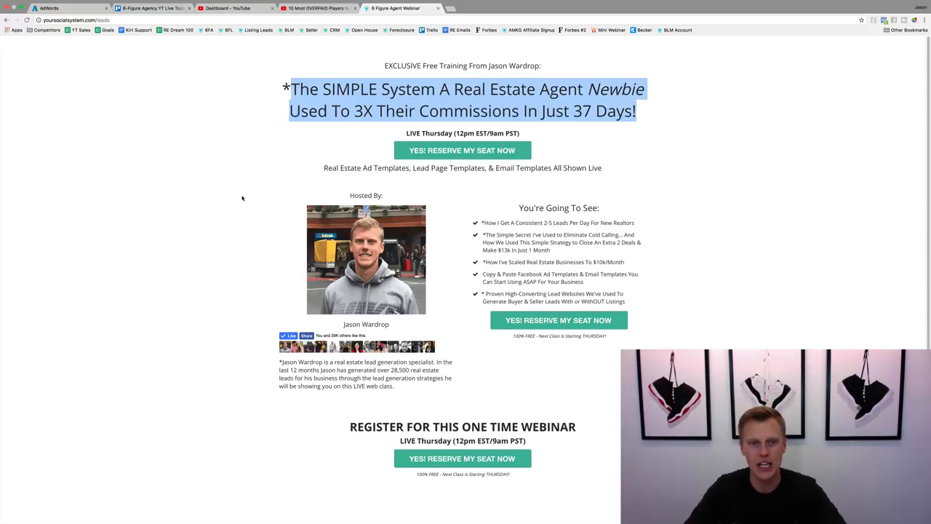
scroll(219, 212, down, 5)
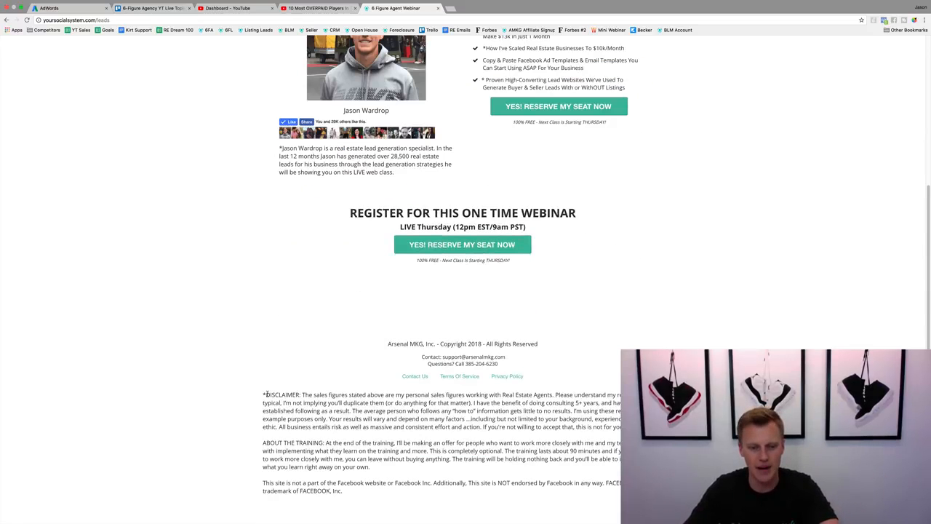
drag(266, 393, 654, 403)
click(655, 404)
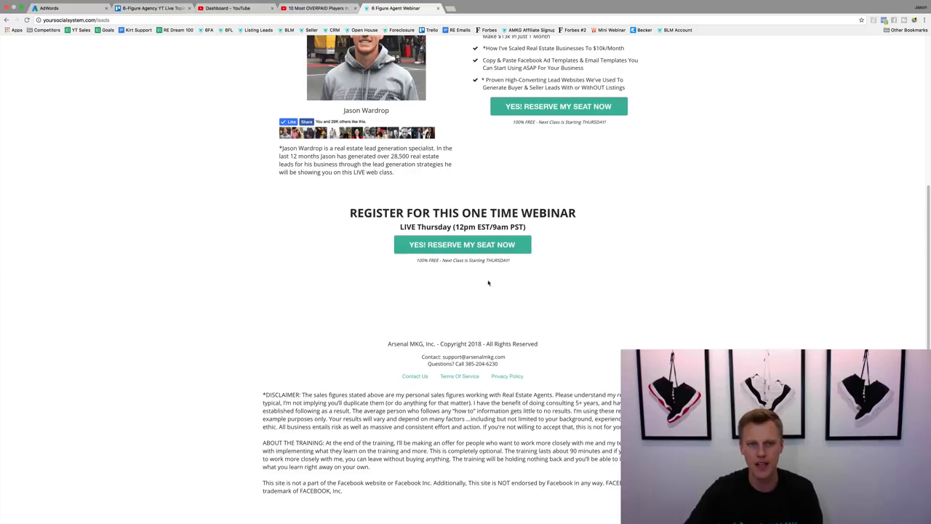
Examine the landing page's host bio claim, contact details and policy links for ad compliance.
drag(281, 148, 440, 158)
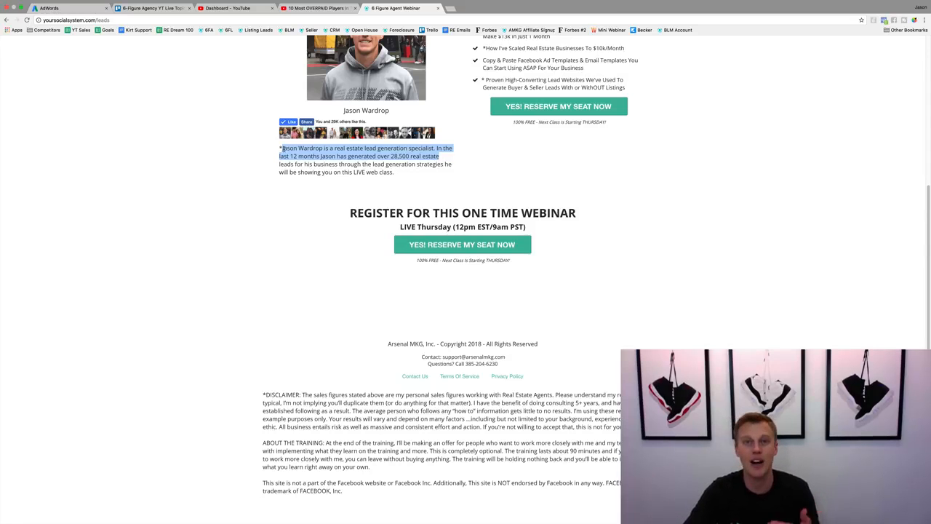
scroll(315, 216, up, 5)
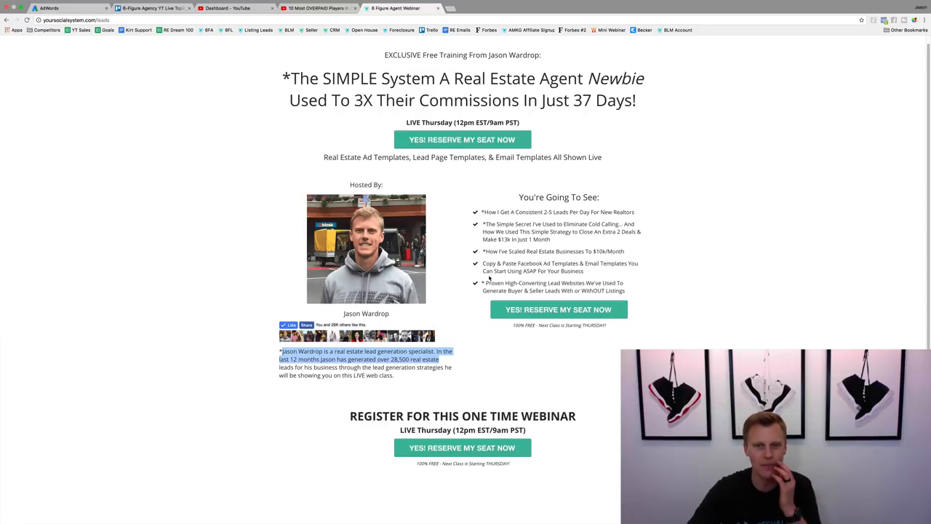
scroll(458, 287, down, 3)
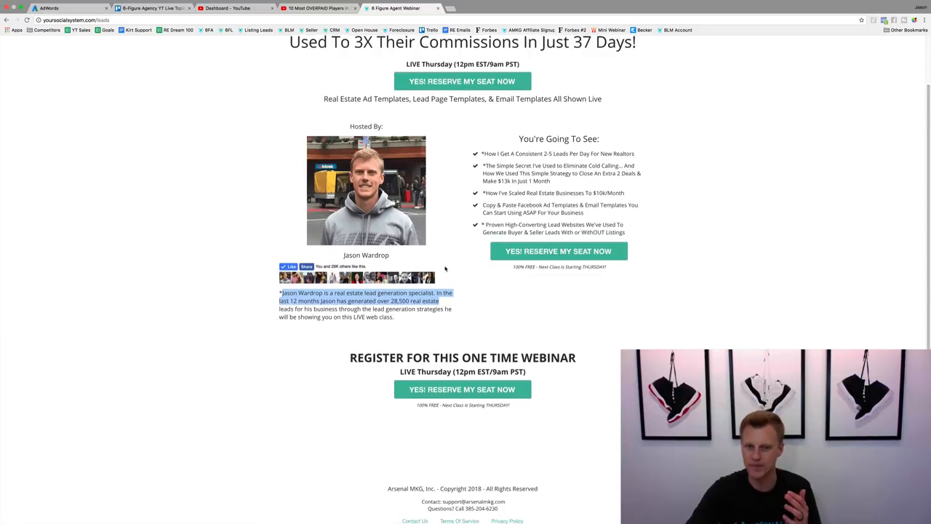
scroll(443, 259, down, 2)
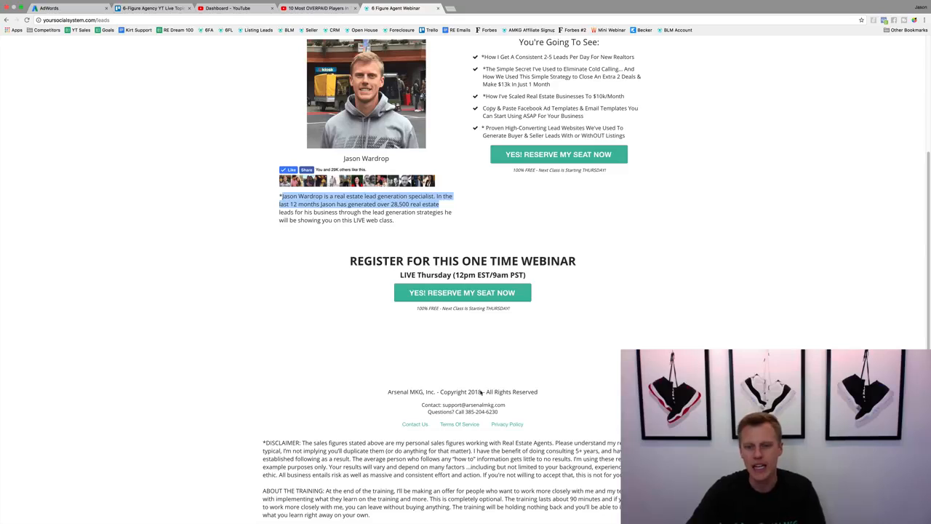
drag(499, 412, 428, 417)
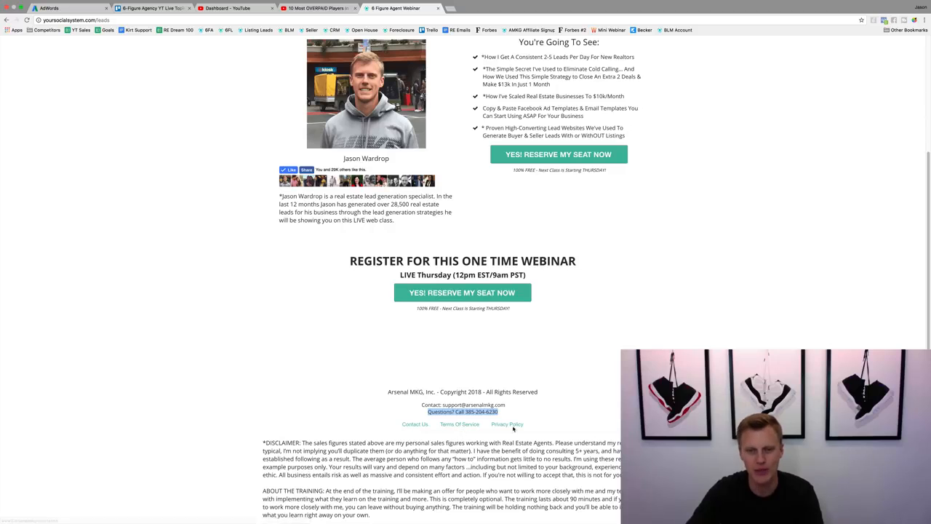
scroll(340, 380, down, 1)
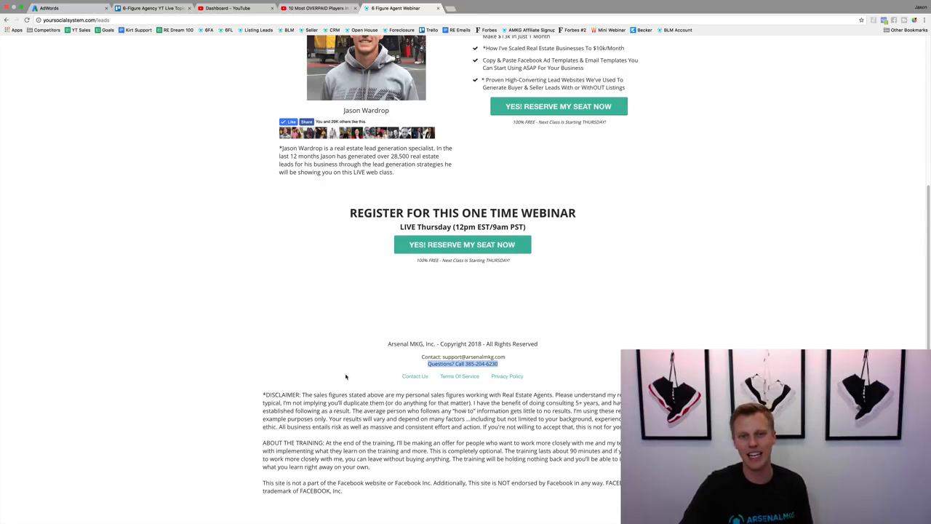
scroll(374, 351, up, 3)
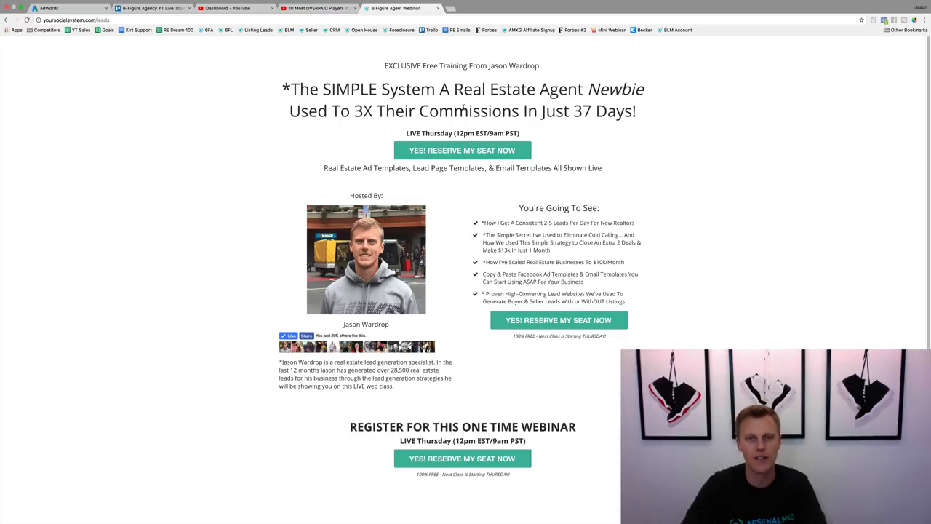
Return to the AdWords campaign and name the video ad Demo.
click(65, 9)
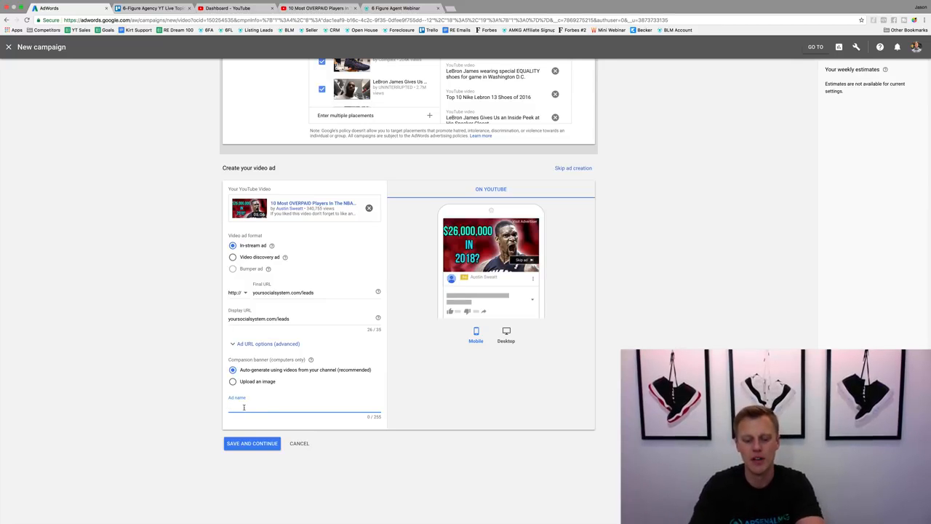
text(Demo)
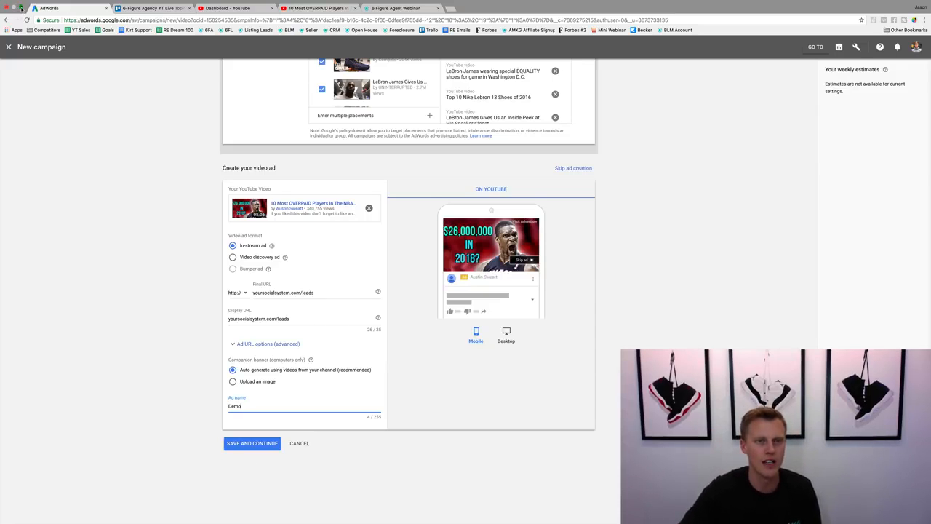
Review the Adwords Checklist PDF in Preview, and return to the campaign in full-screen Chrome.
click(596, 509)
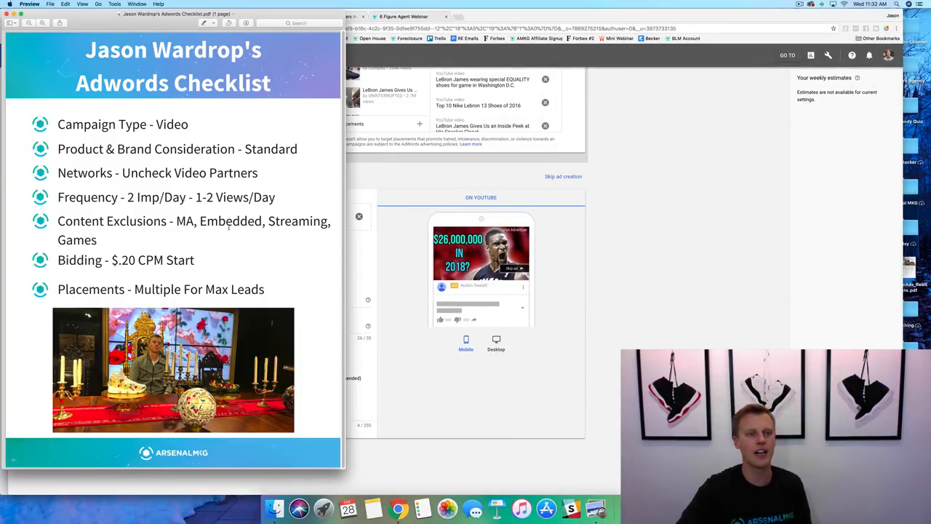
click(696, 317)
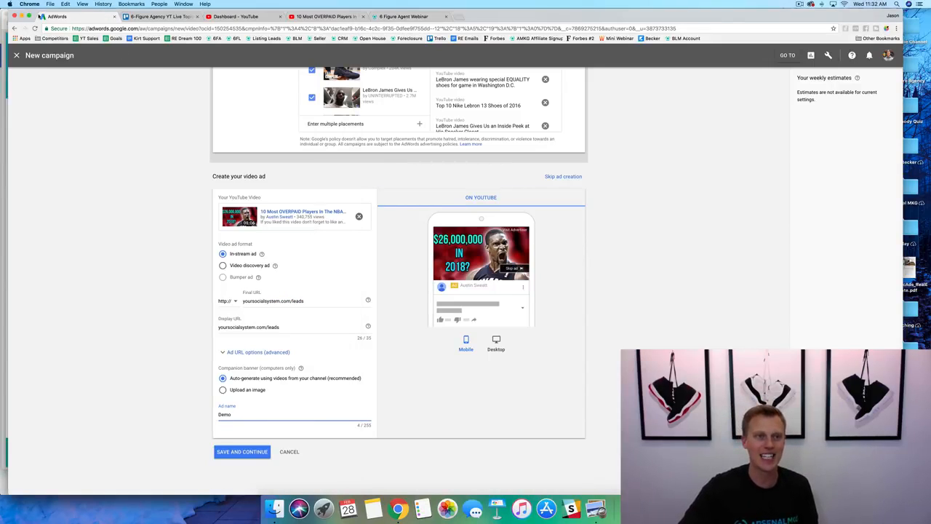
click(29, 16)
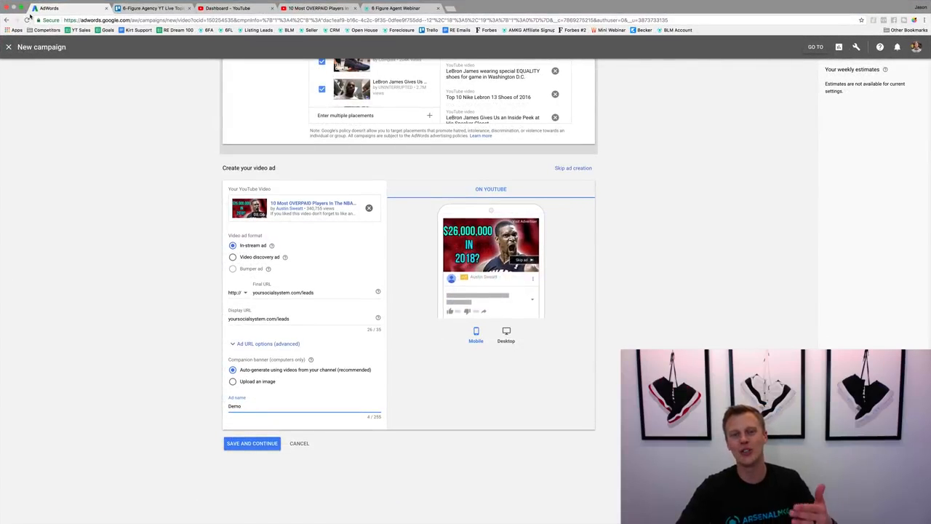